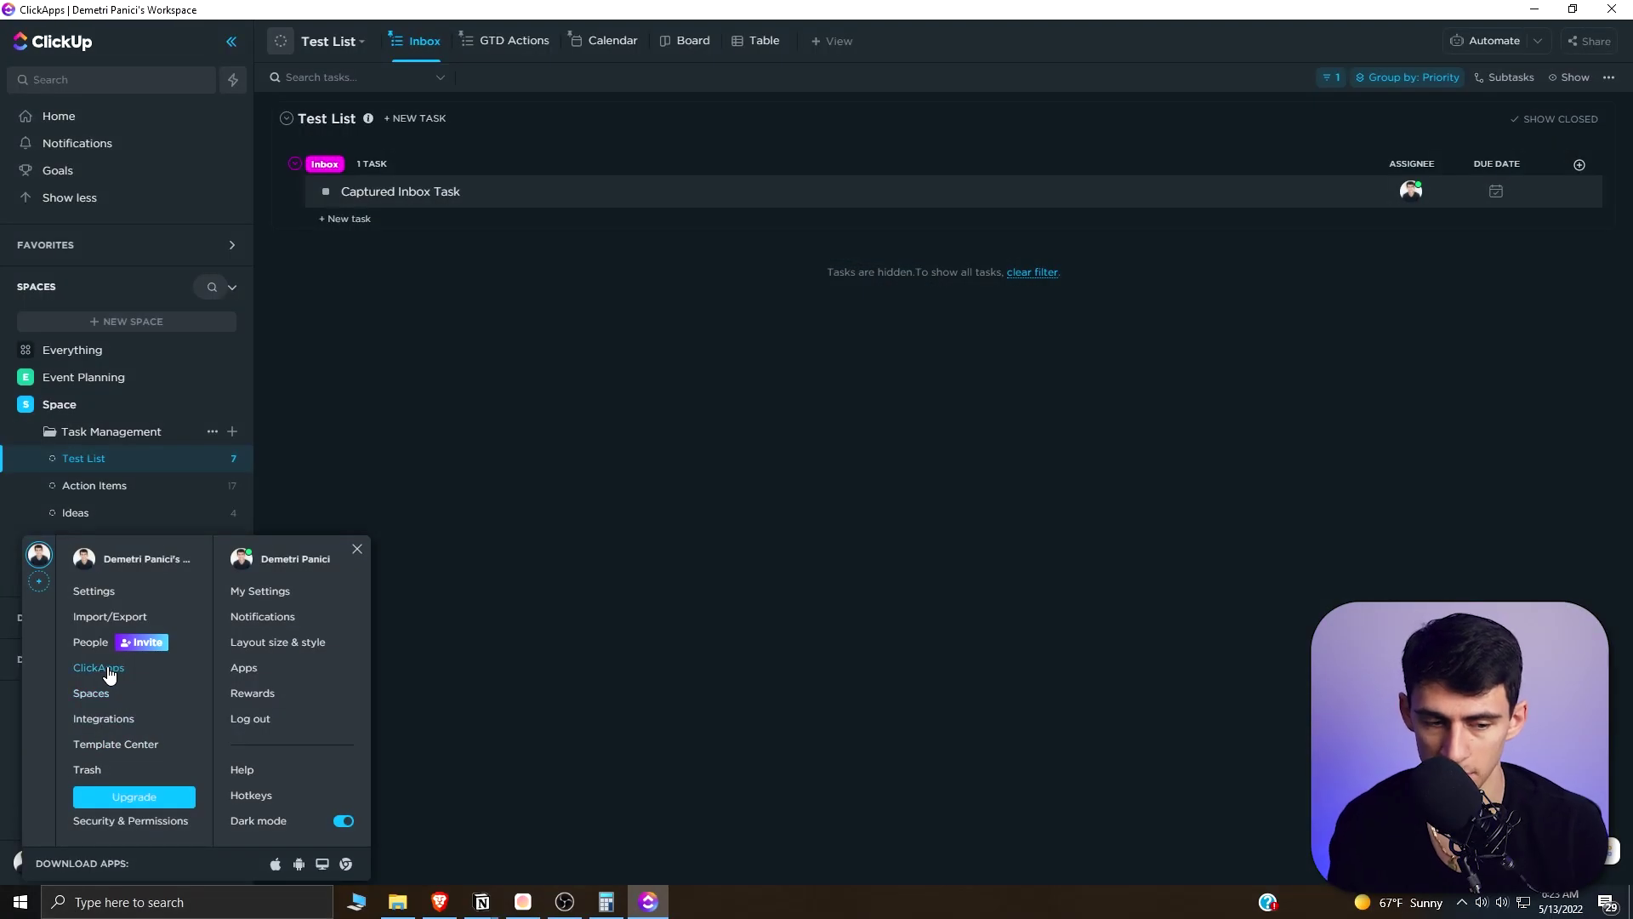
Open the workspace's ClickApps settings page from the avatar menu.
{"action": "left_click", "coordinate": [109, 672]}
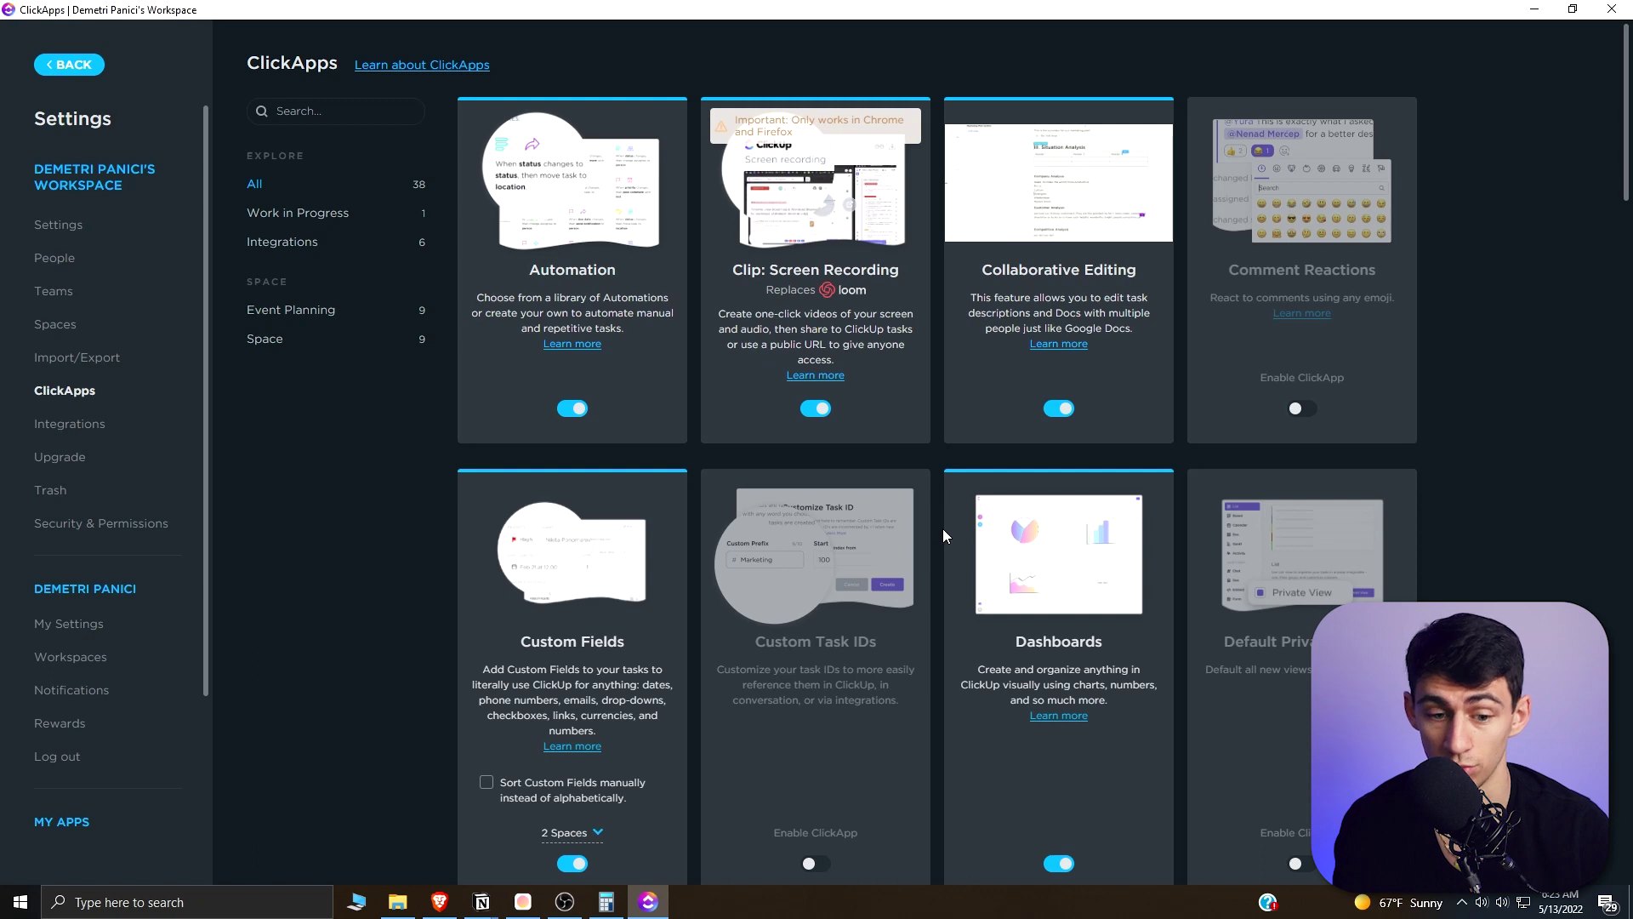
Scroll through the ClickApp cards, including Office 365 file previews, and go back to Test List.
{"action": "scroll", "coordinate": [927, 532], "scroll_direction": "down", "scroll_amount": 3}
{"action": "scroll", "coordinate": [532, 552], "scroll_direction": "down", "scroll_amount": 1}
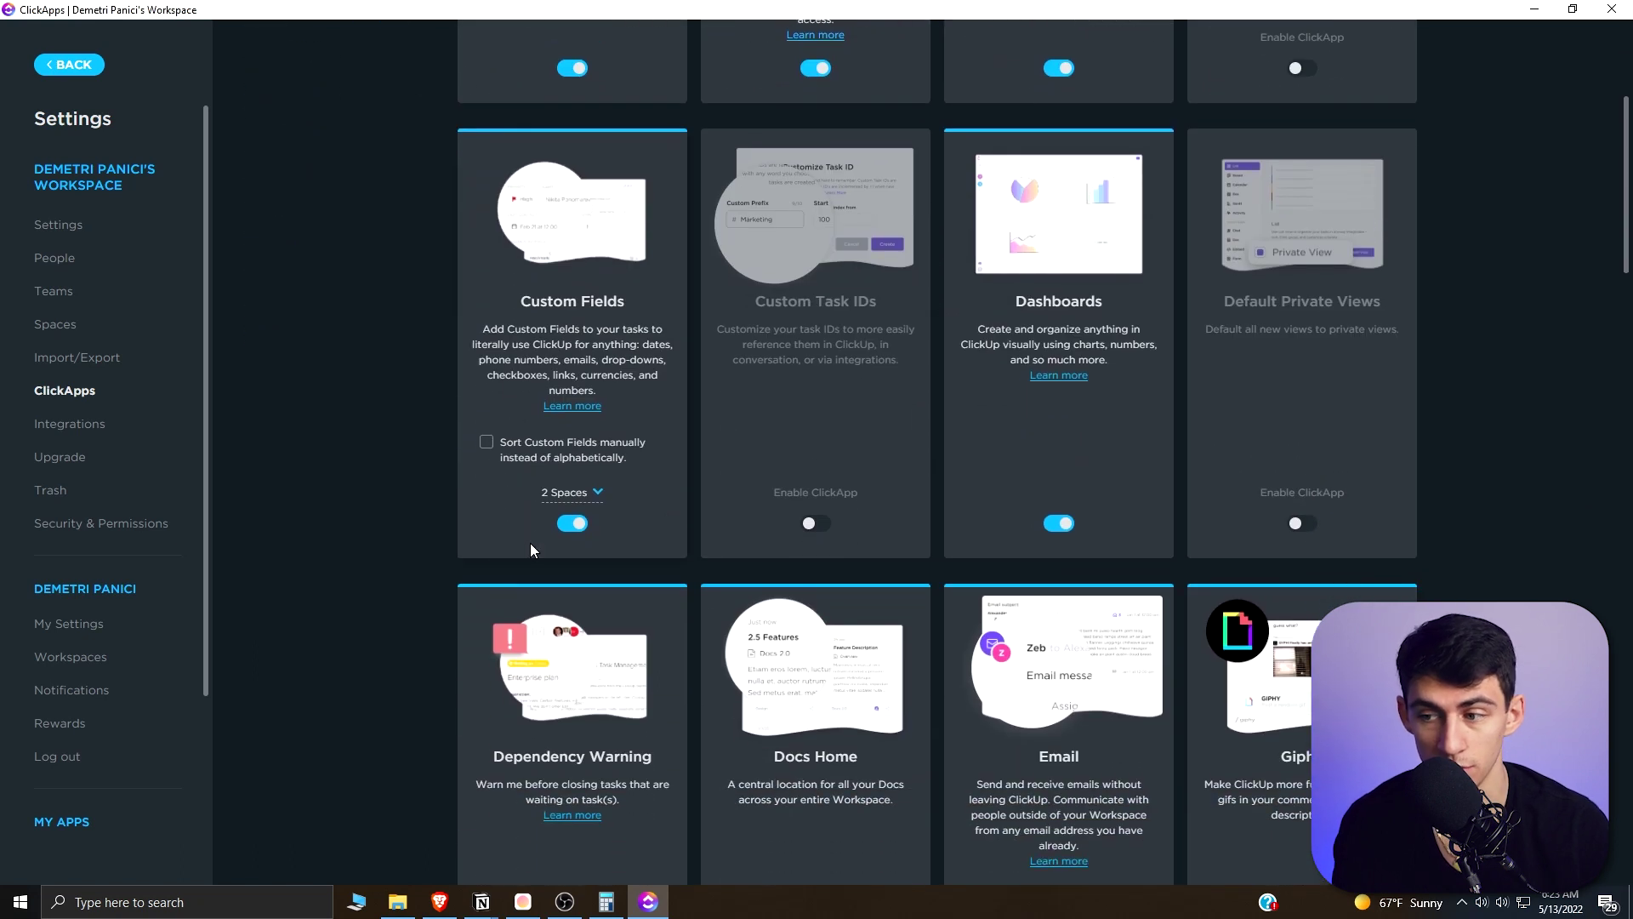
{"action": "scroll", "coordinate": [531, 549], "scroll_direction": "down", "scroll_amount": 13}
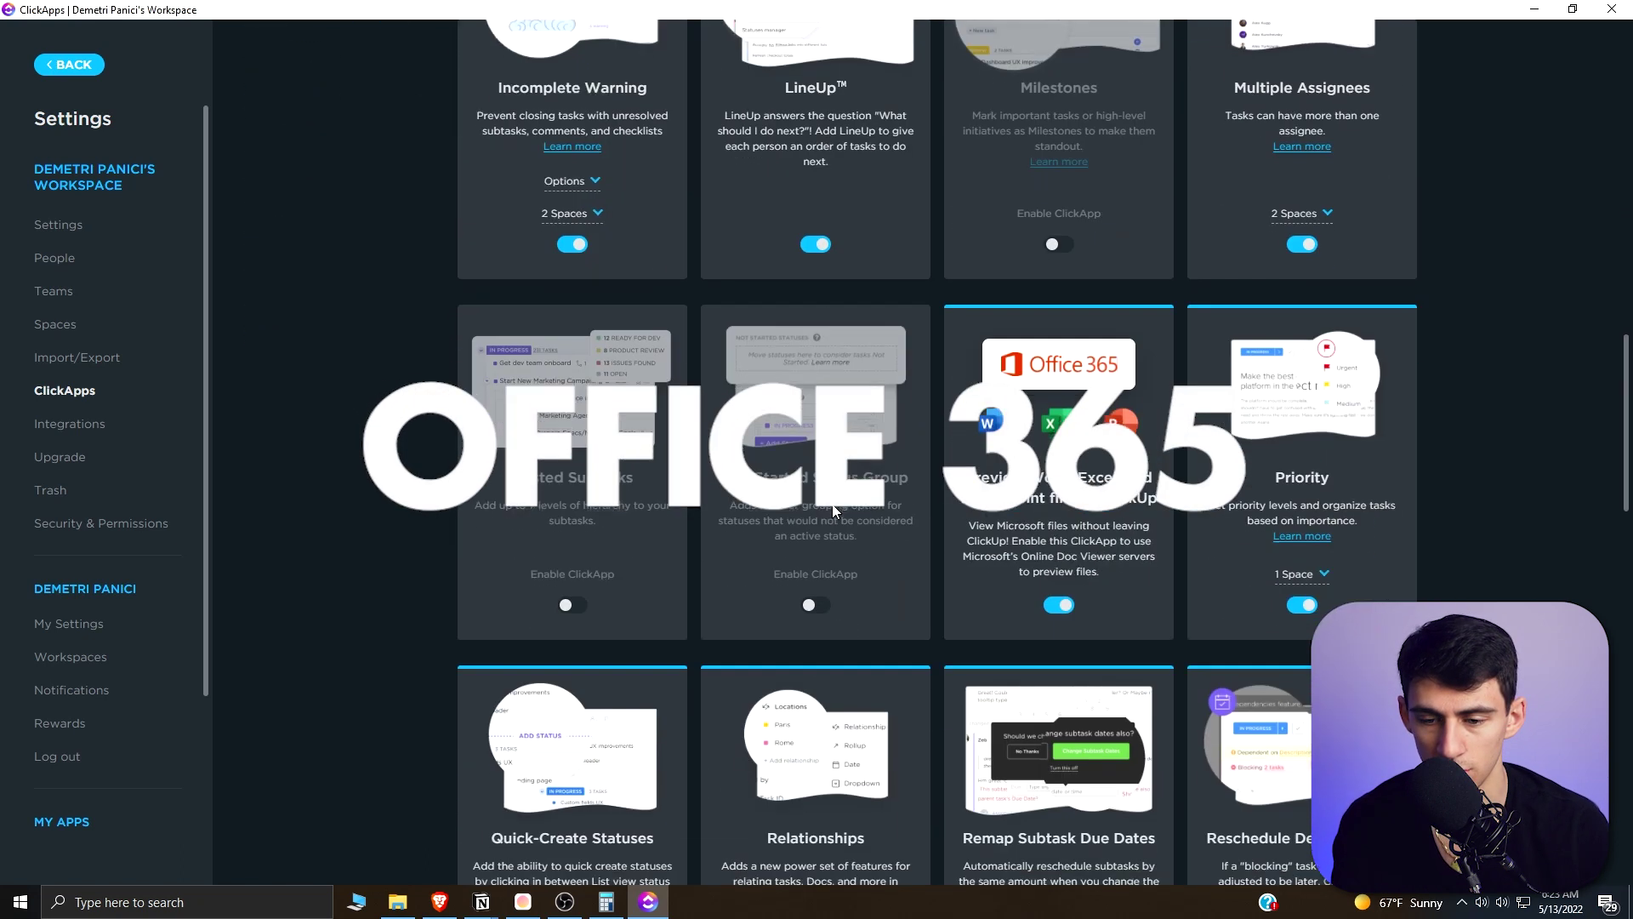
{"action": "scroll", "coordinate": [833, 511], "scroll_direction": "down", "scroll_amount": 1}
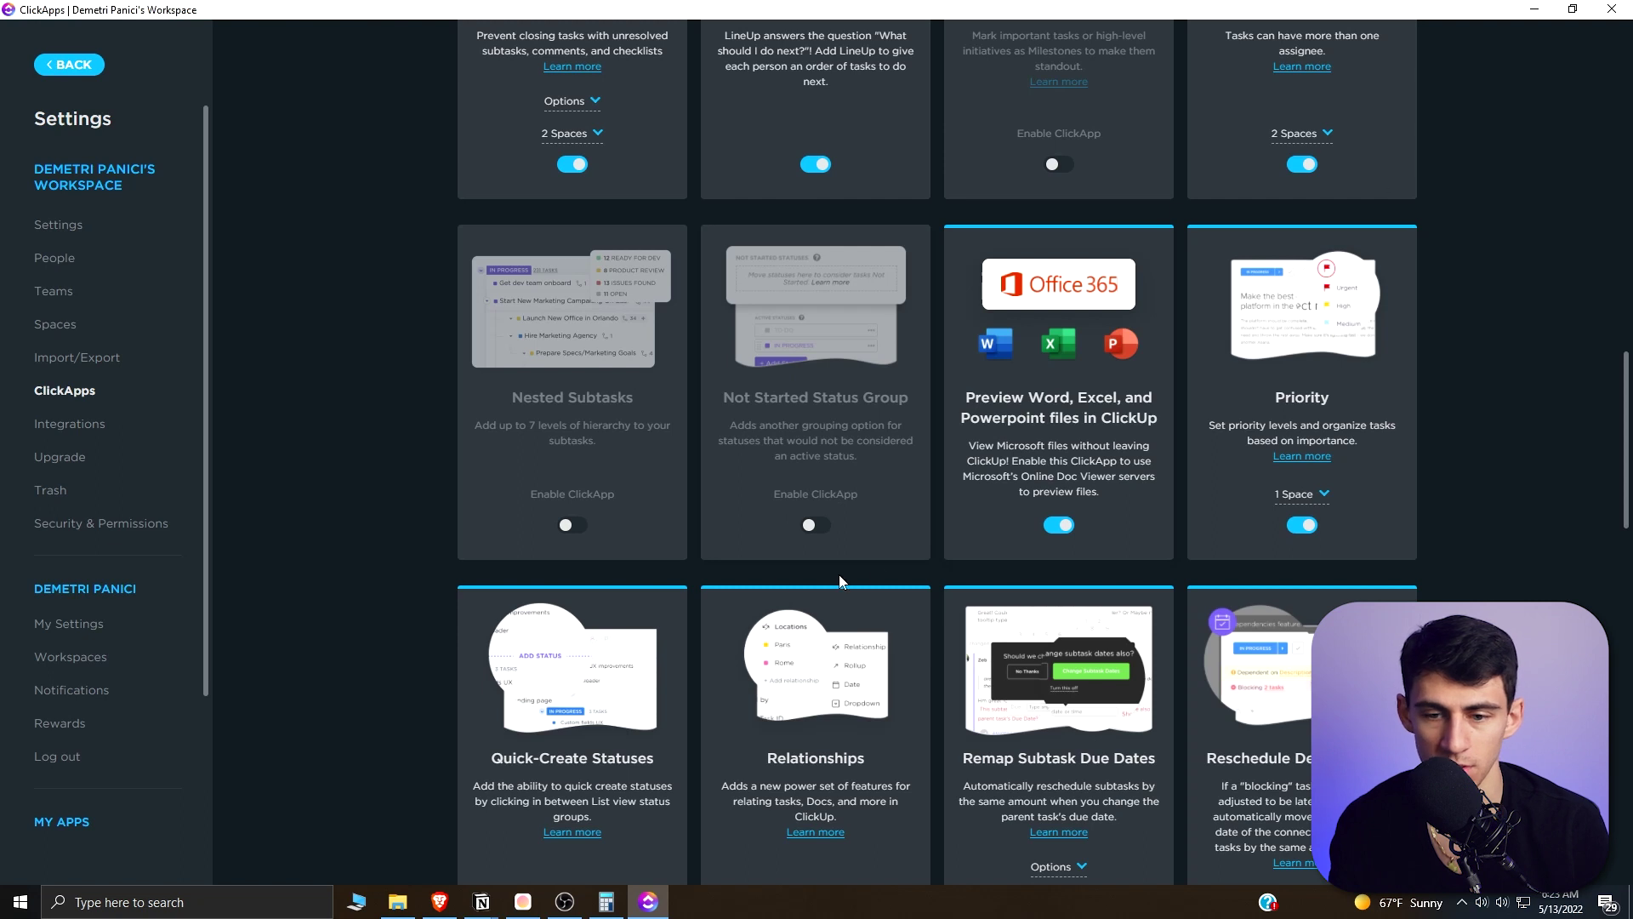
{"action": "left_click", "coordinate": [69, 64]}
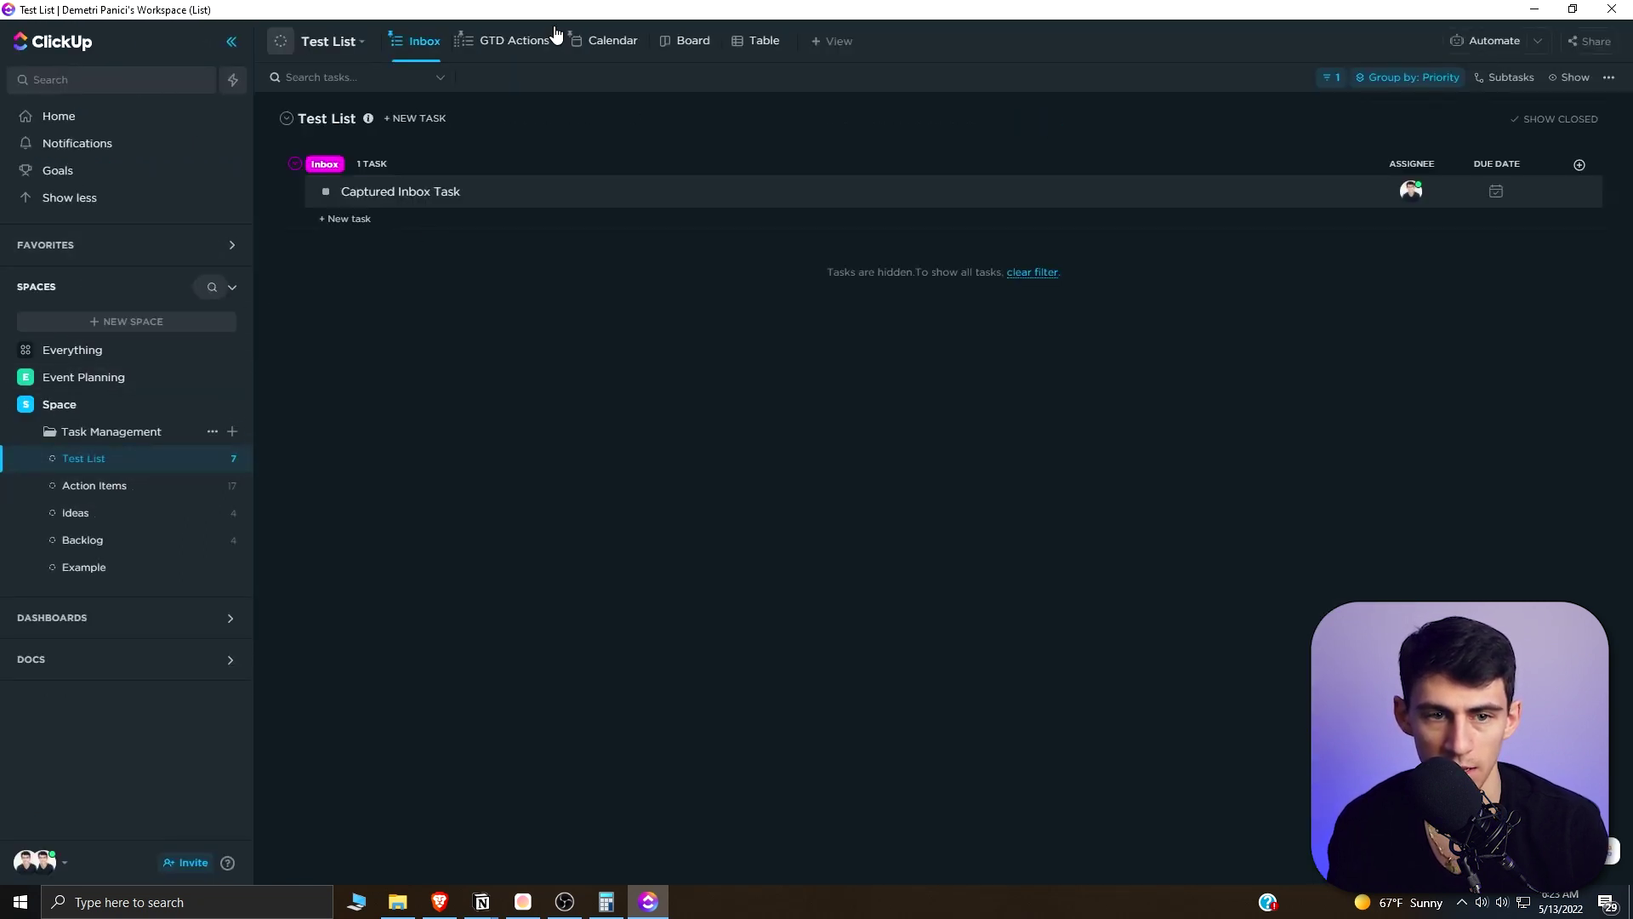
In GTD Actions, rename Captured Inbox Task to 'Analyze Excel Reports' and preview its 2017 Order Data spreadsheet.
{"action": "left_click", "coordinate": [507, 42]}
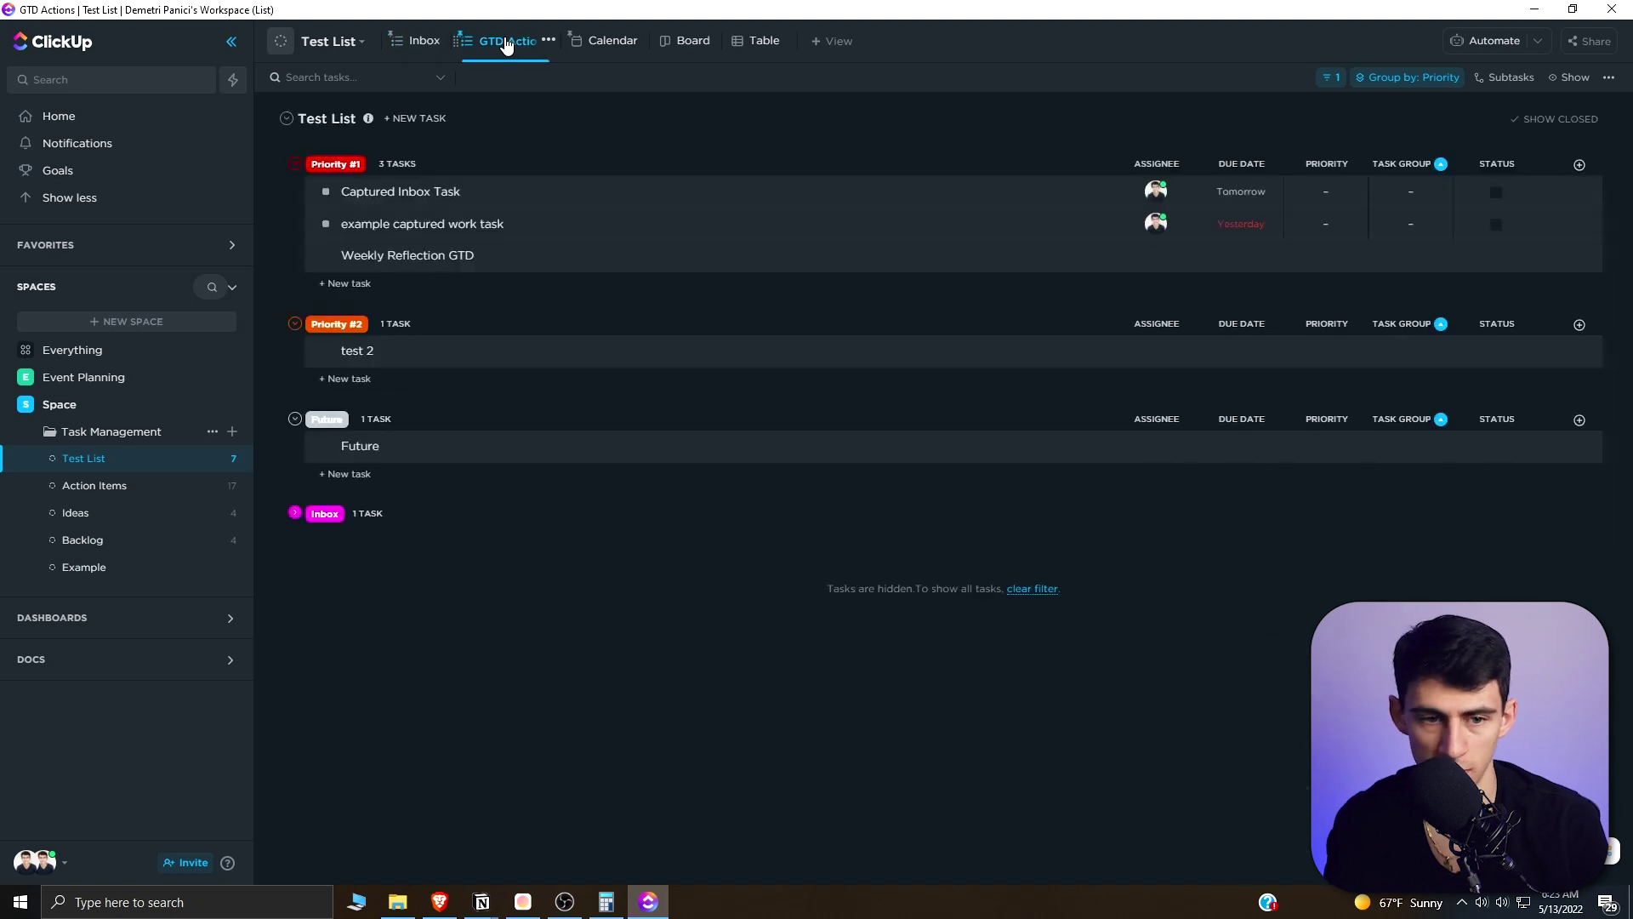
{"action": "left_click", "coordinate": [438, 193]}
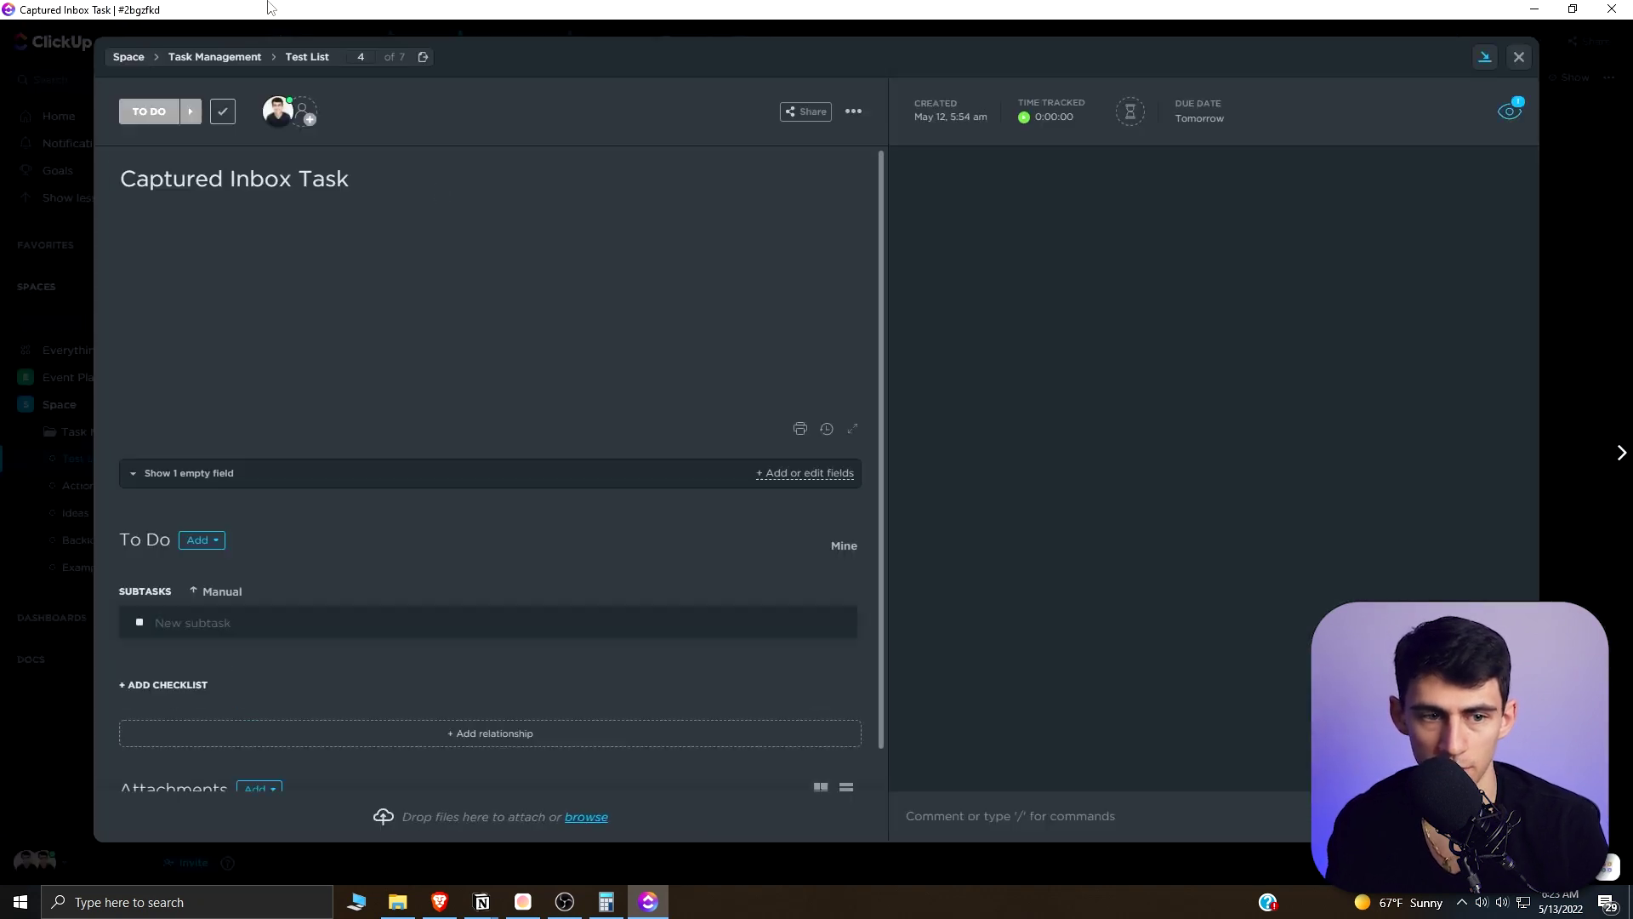
{"action": "triple_click", "coordinate": [354, 172]}
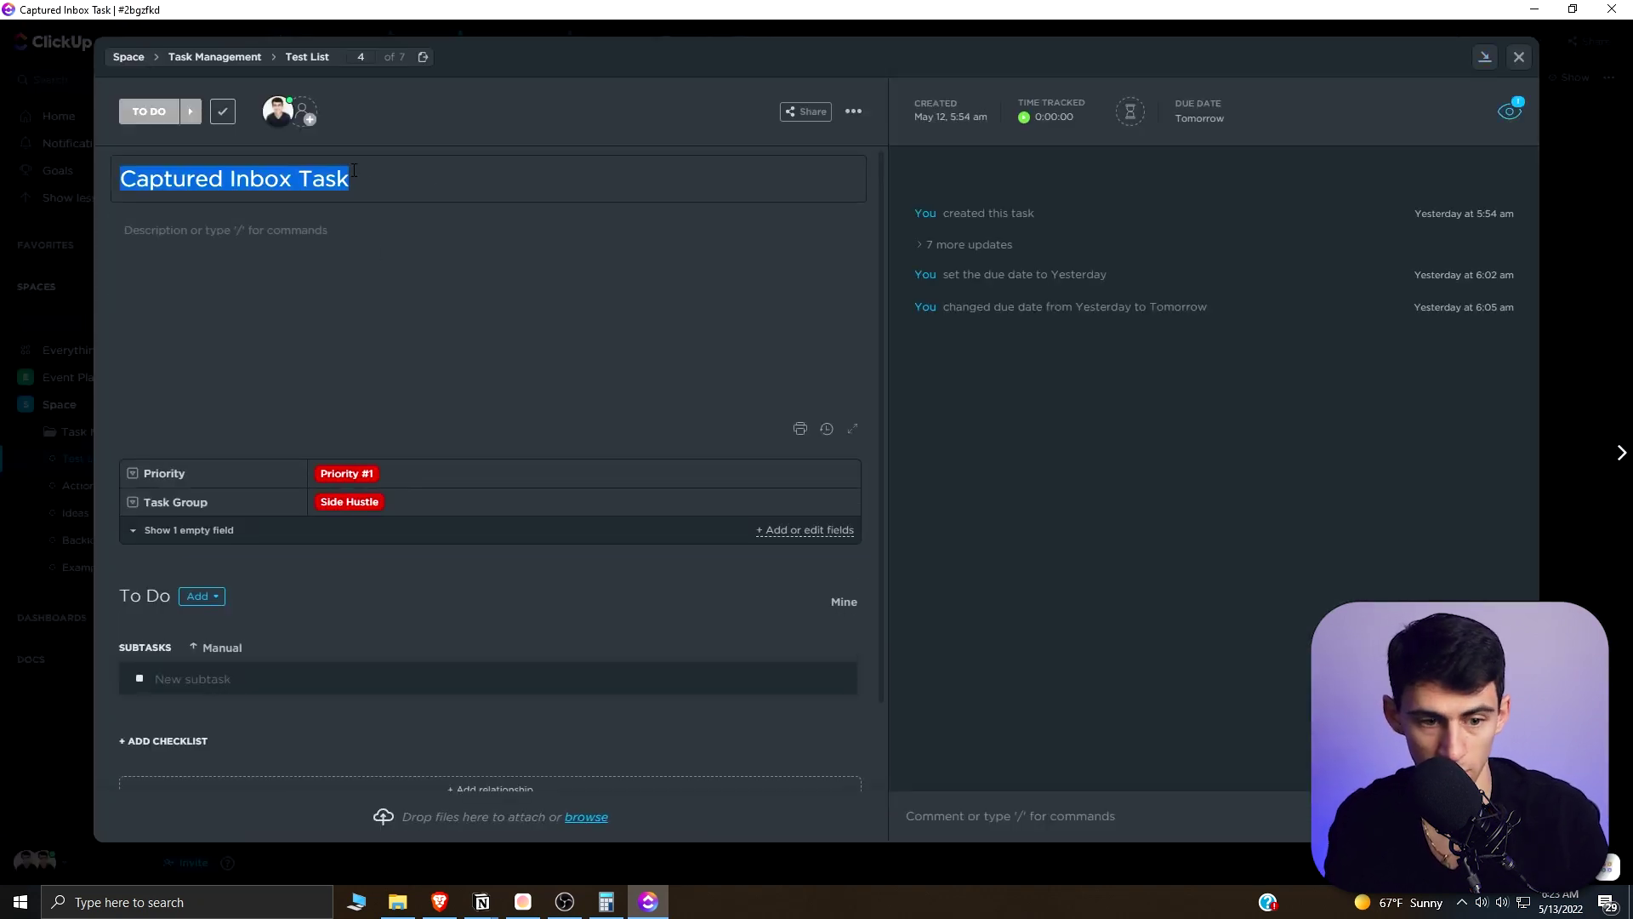
{"action": "type", "text": "Work on"}
{"action": "key", "text": "BackSpace"}
{"action": "key", "text": "BackSpace"}
{"action": "key", "text": "BackSpace"}
{"action": "key", "text": "BackSpace"}
{"action": "key", "text": "BackSpace"}
{"action": "key", "text": "BackSpace"}
{"action": "key", "text": "BackSpace"}
{"action": "type", "text": "Analy"}
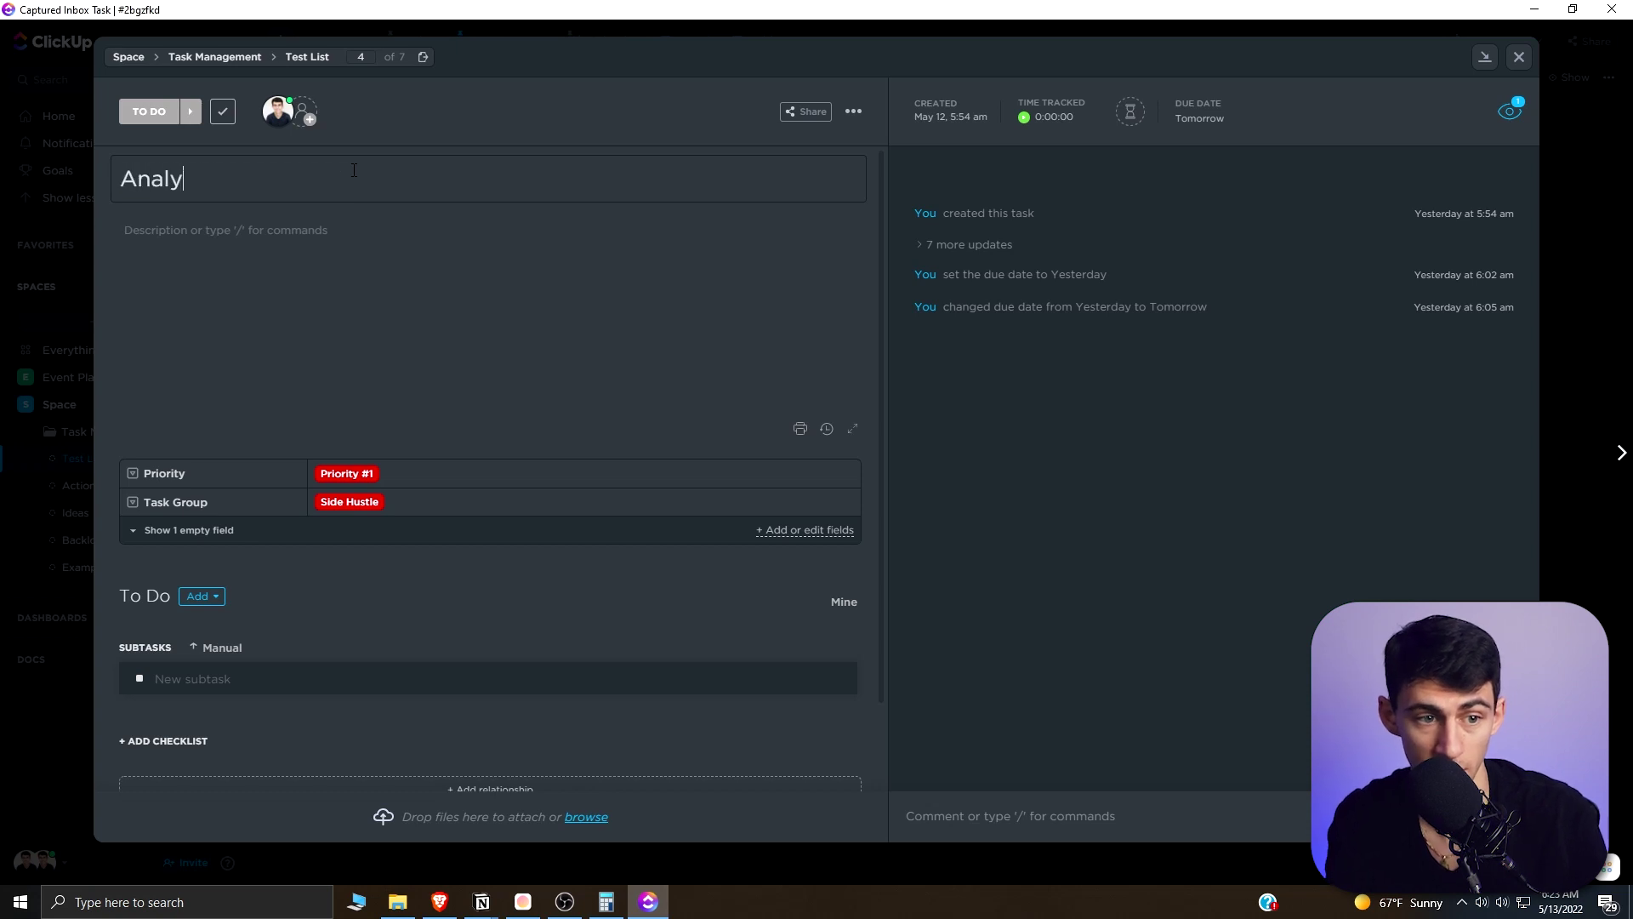
{"action": "type", "text": "ze Excel Re"}
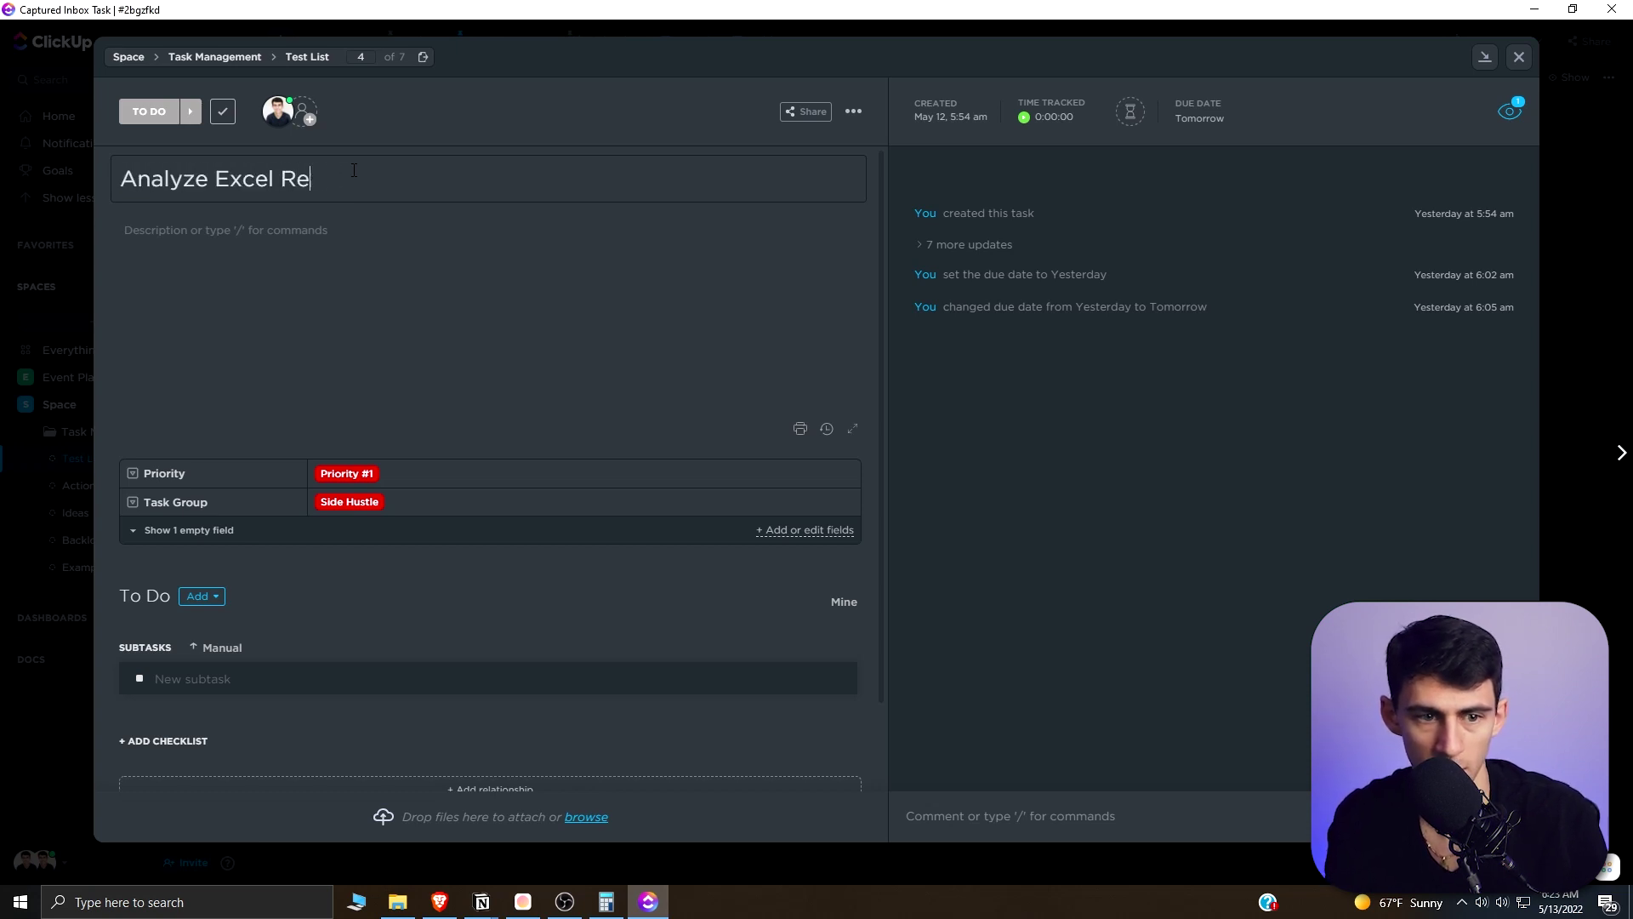
{"action": "type", "text": "ports"}
{"action": "key", "text": "Return"}
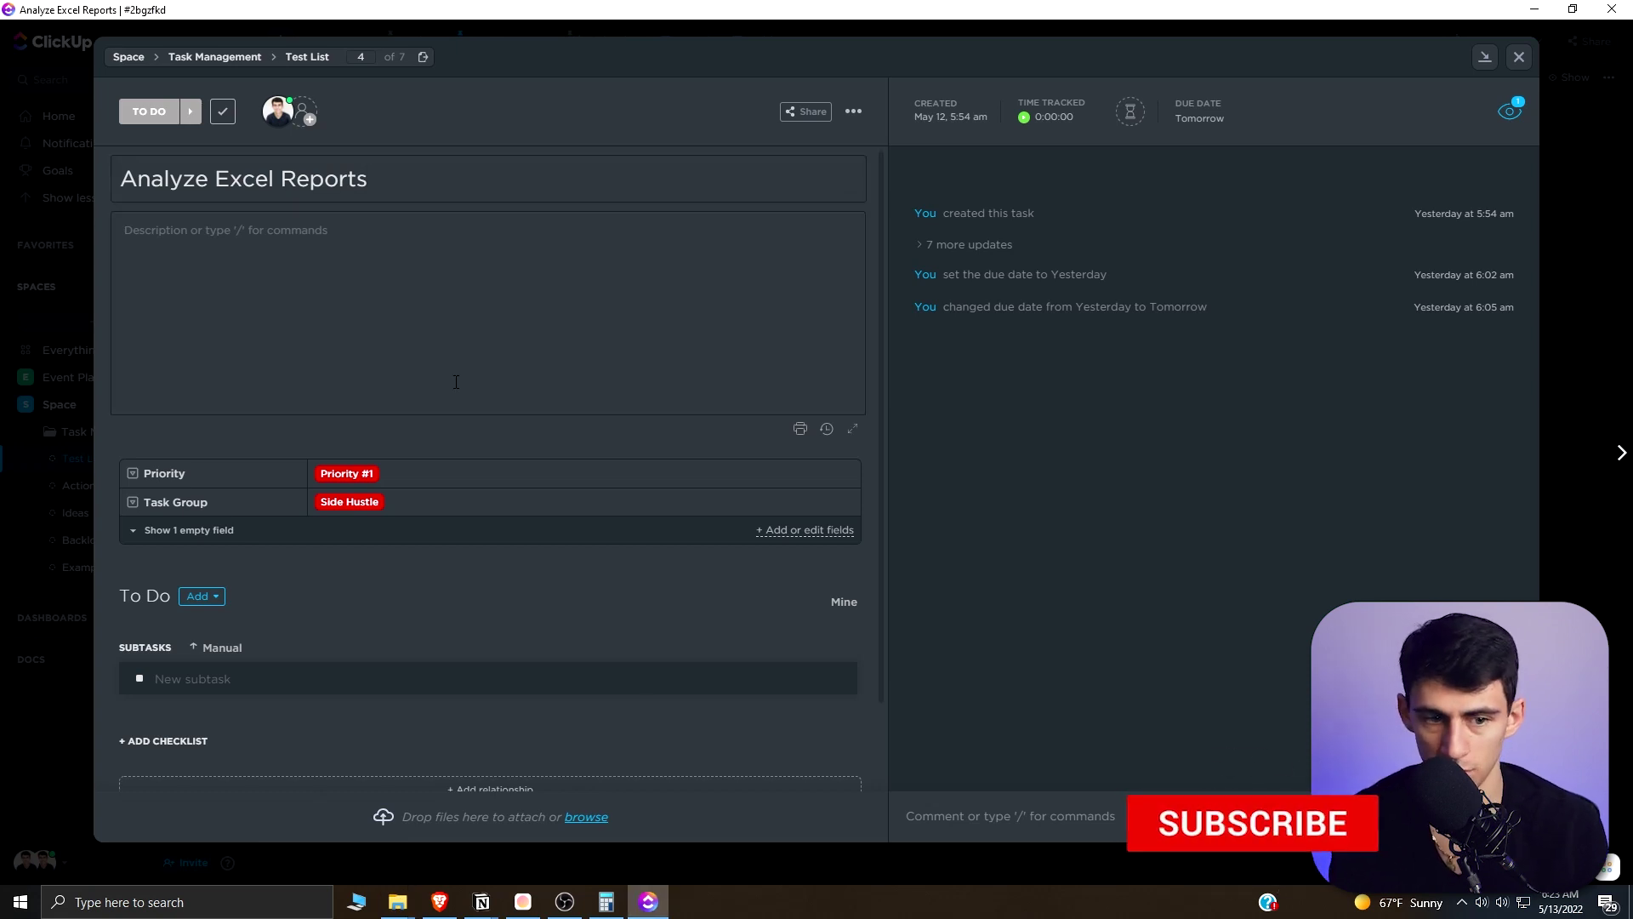
{"action": "left_click", "coordinate": [967, 390]}
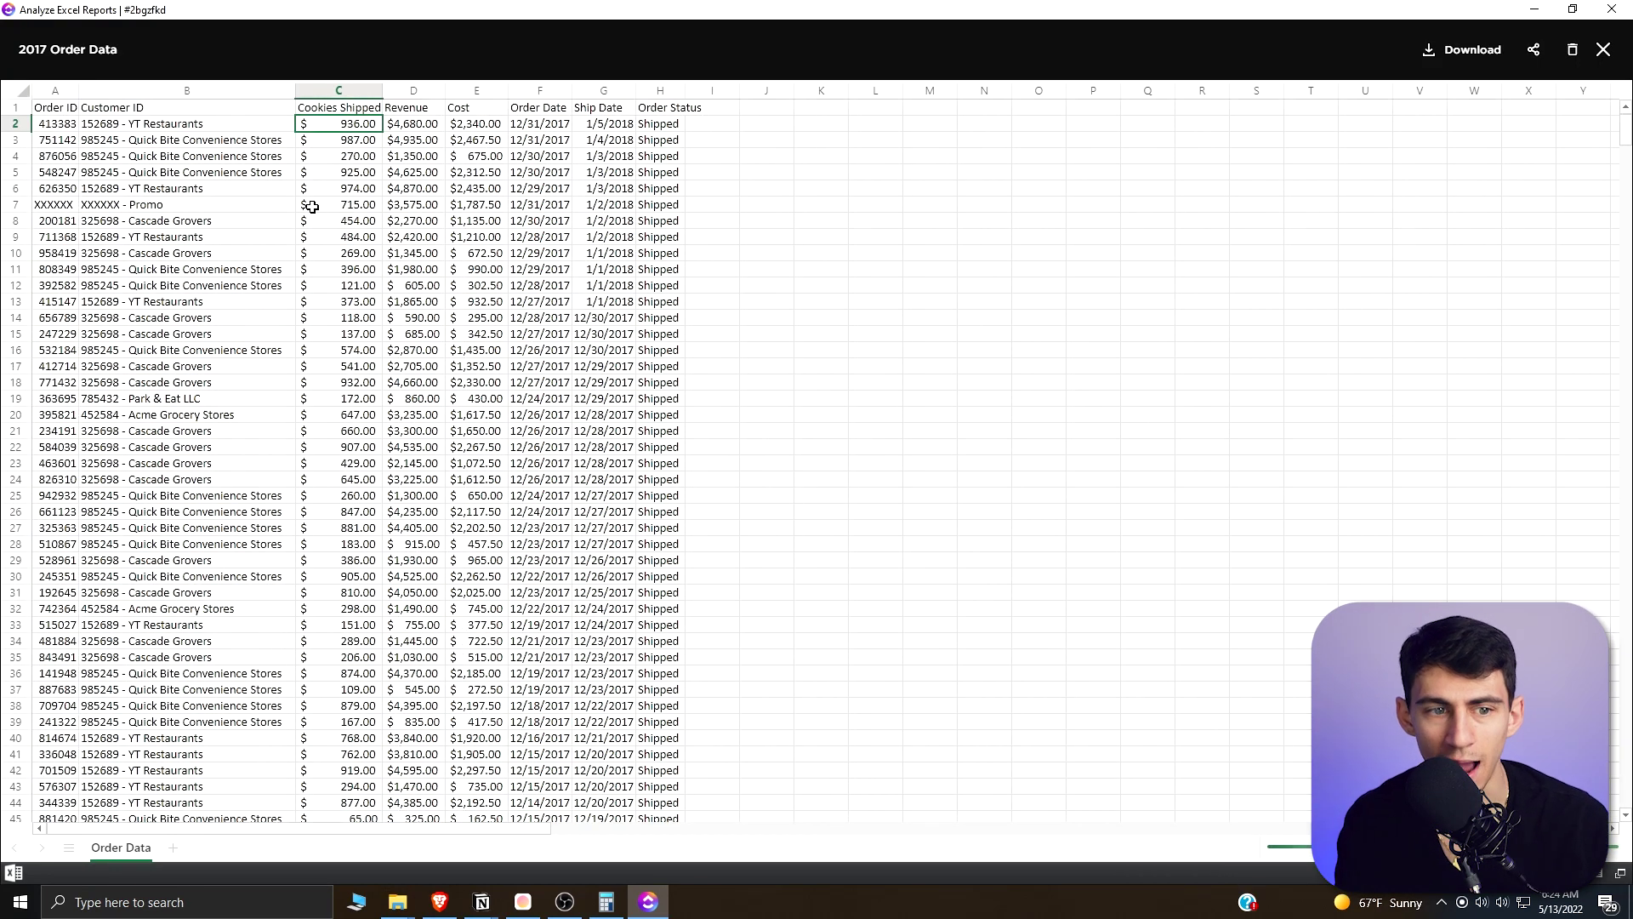
Widen columns A, G and H of the 2017 Order Data sheet.
{"action": "left_click", "coordinate": [516, 173]}
{"action": "left_click_drag", "start_coordinate": [712, 90], "coordinate": [745, 97]}
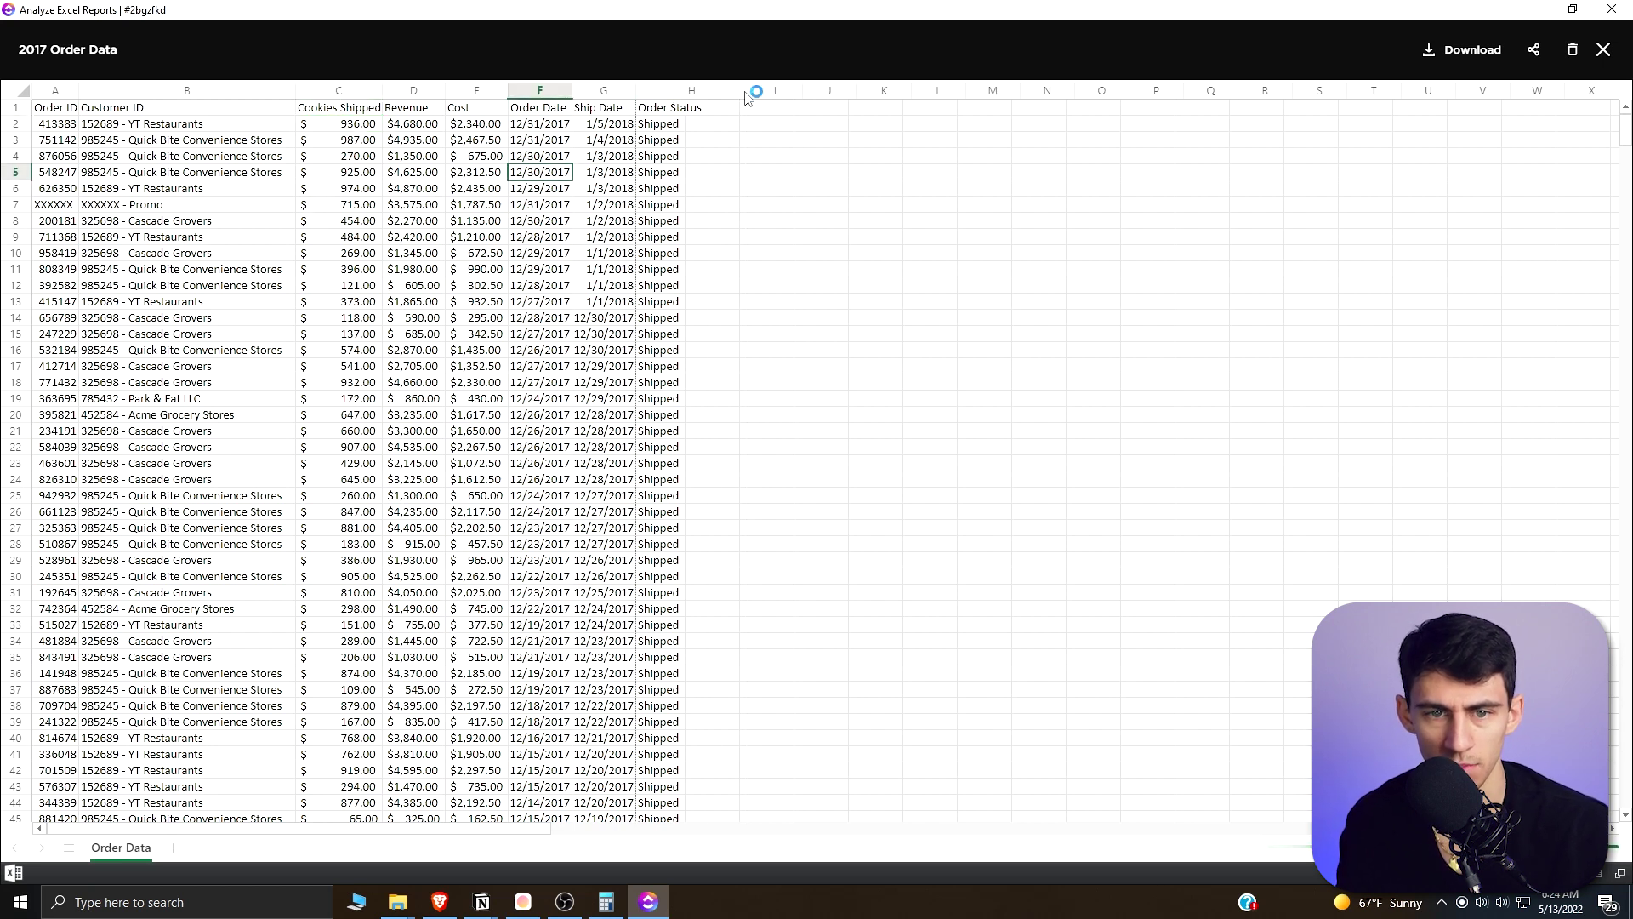
{"action": "left_click_drag", "start_coordinate": [636, 90], "coordinate": [749, 96]}
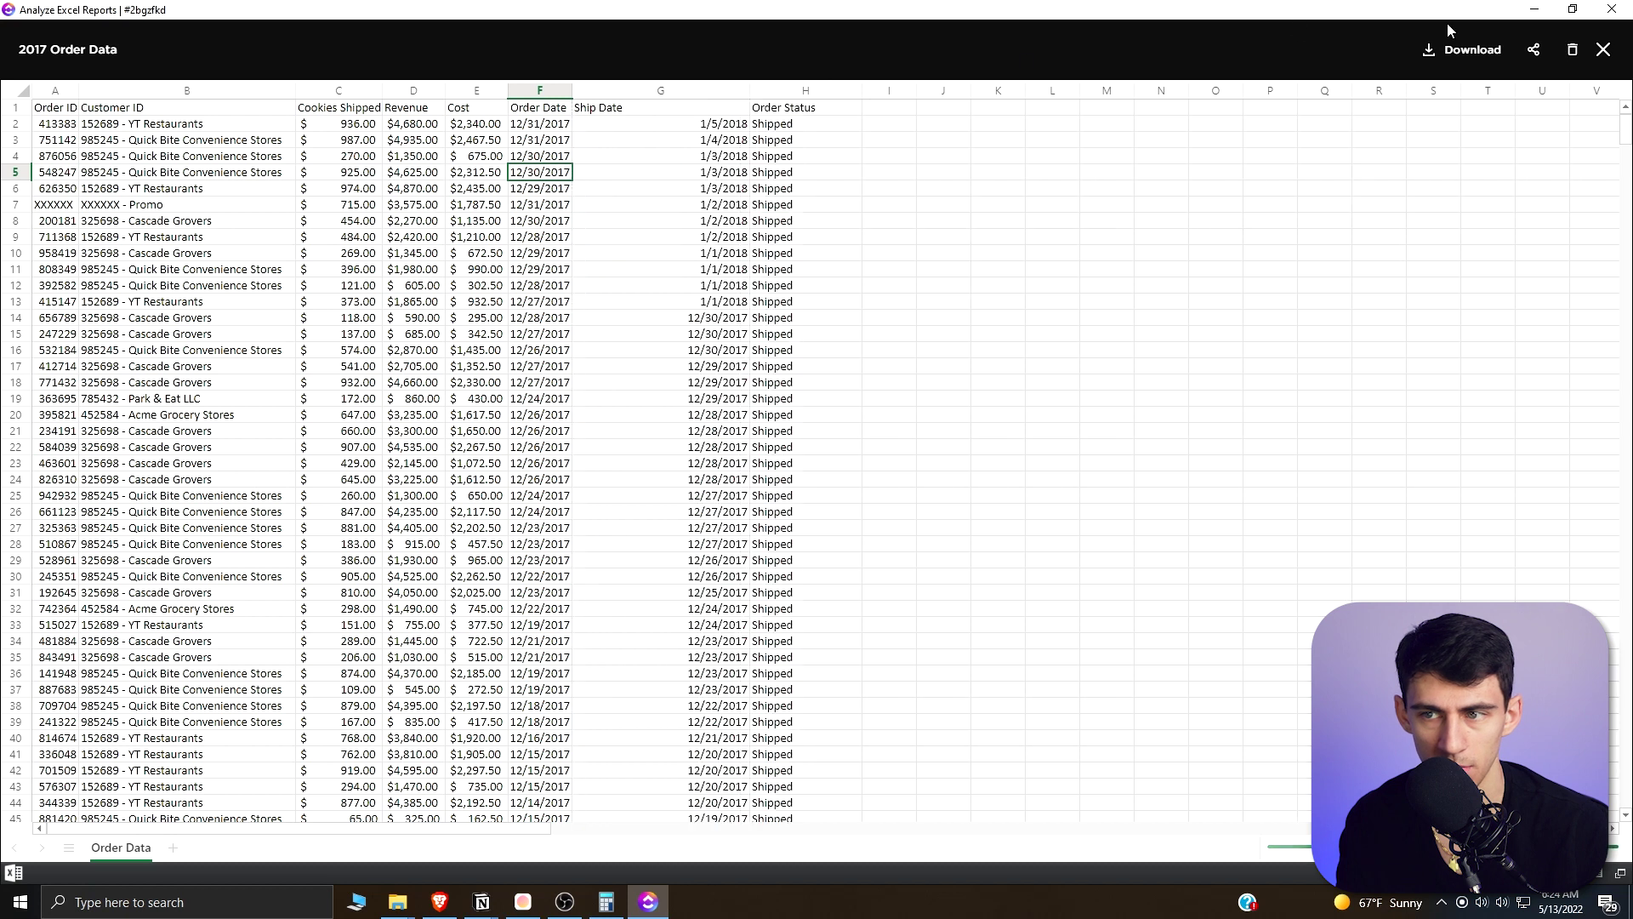
{"action": "left_click", "coordinate": [847, 156]}
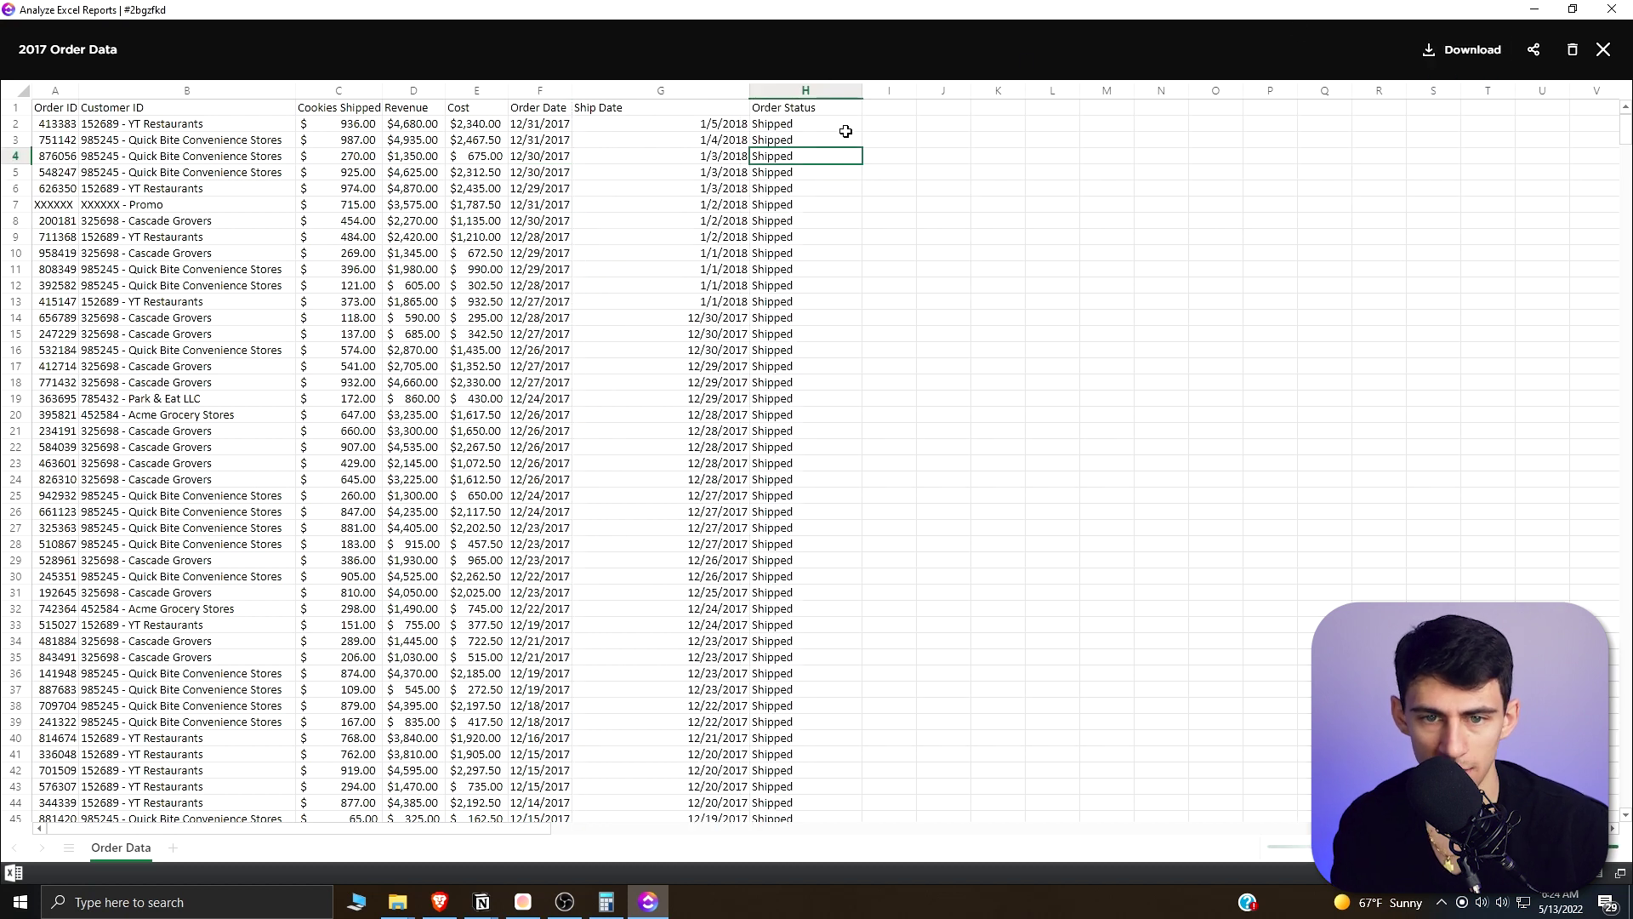
{"action": "left_click", "coordinate": [846, 136]}
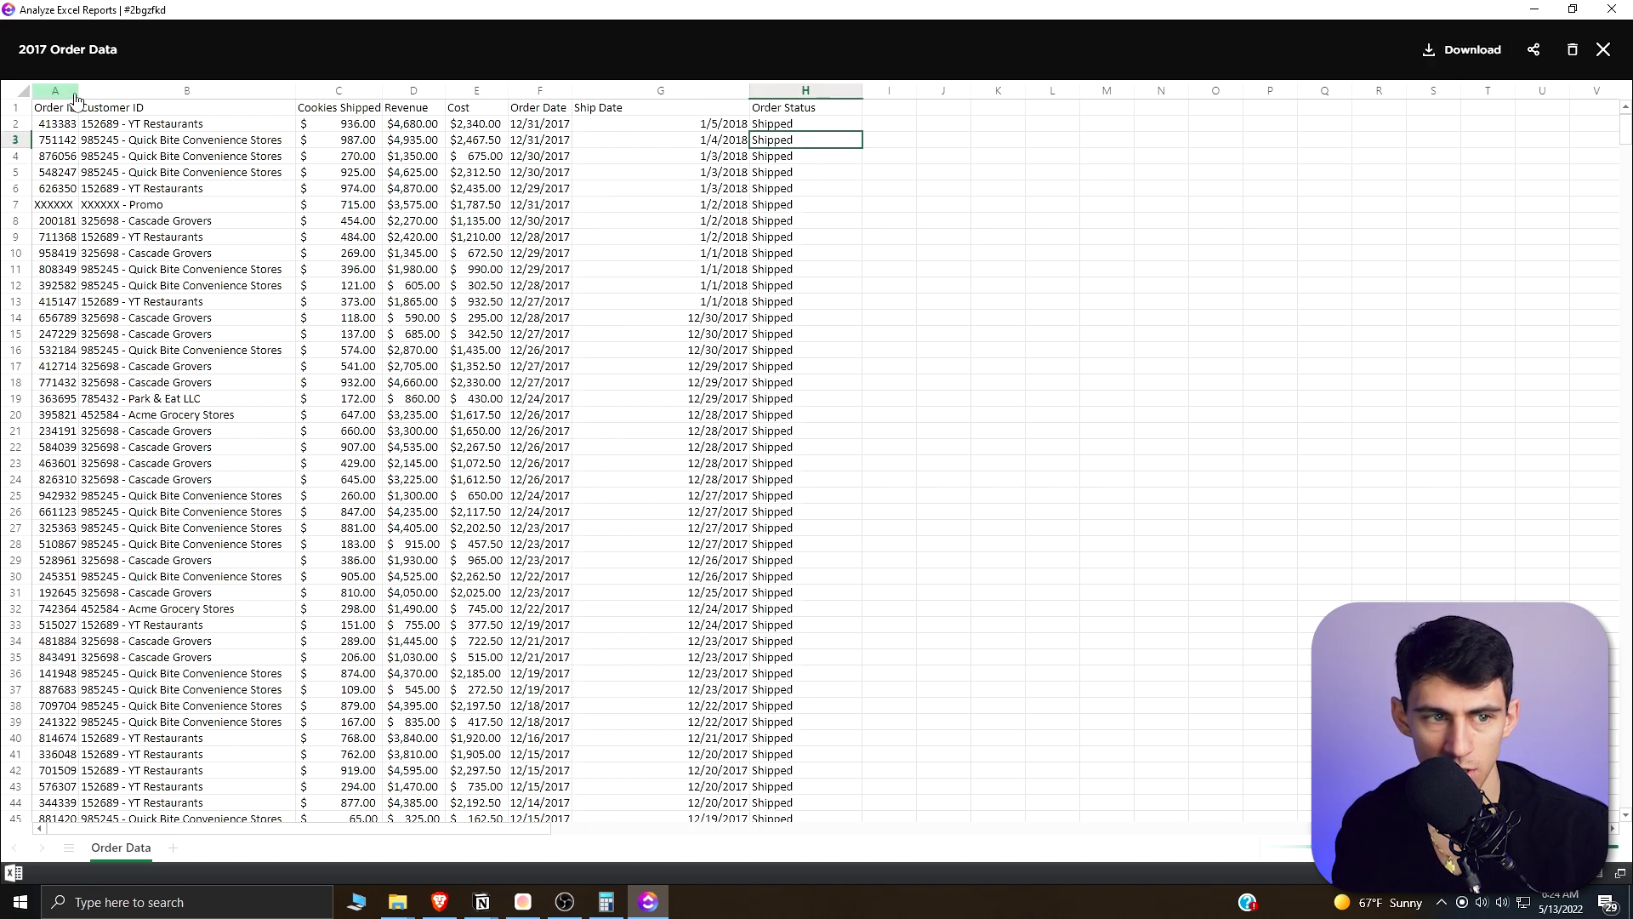
{"action": "left_click_drag", "start_coordinate": [77, 99], "coordinate": [159, 99]}
Sort the sheet's rows ascending by Order ID.
{"action": "right_click", "coordinate": [114, 125]}
{"action": "mouse_move", "coordinate": [161, 174]}
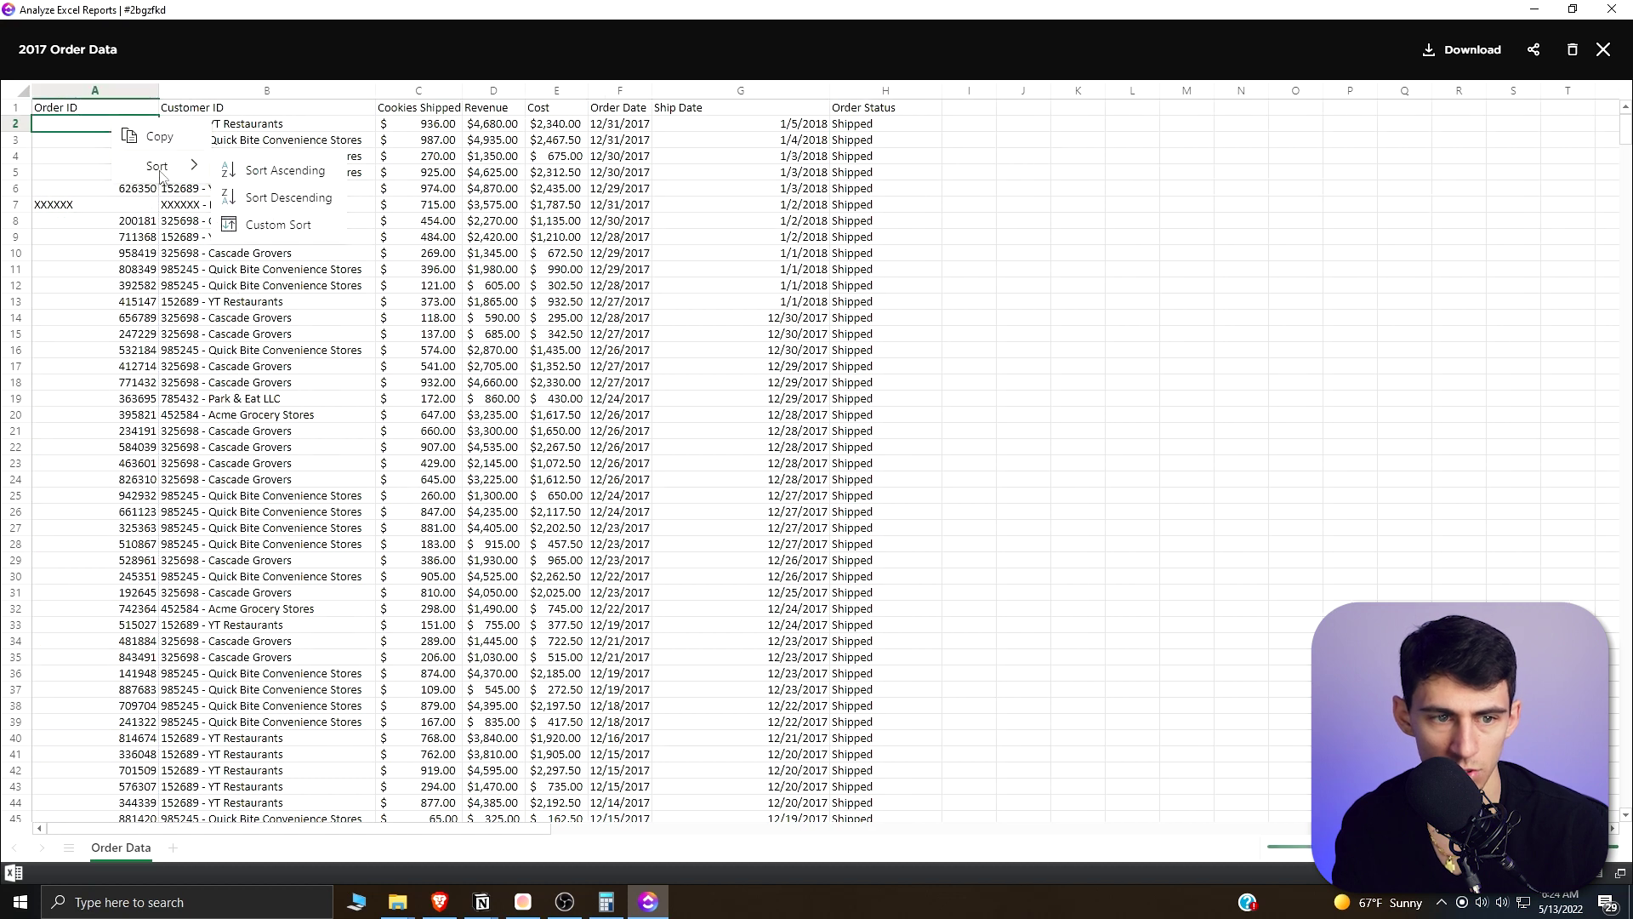
{"action": "left_click", "coordinate": [122, 111]}
{"action": "right_click", "coordinate": [122, 113]}
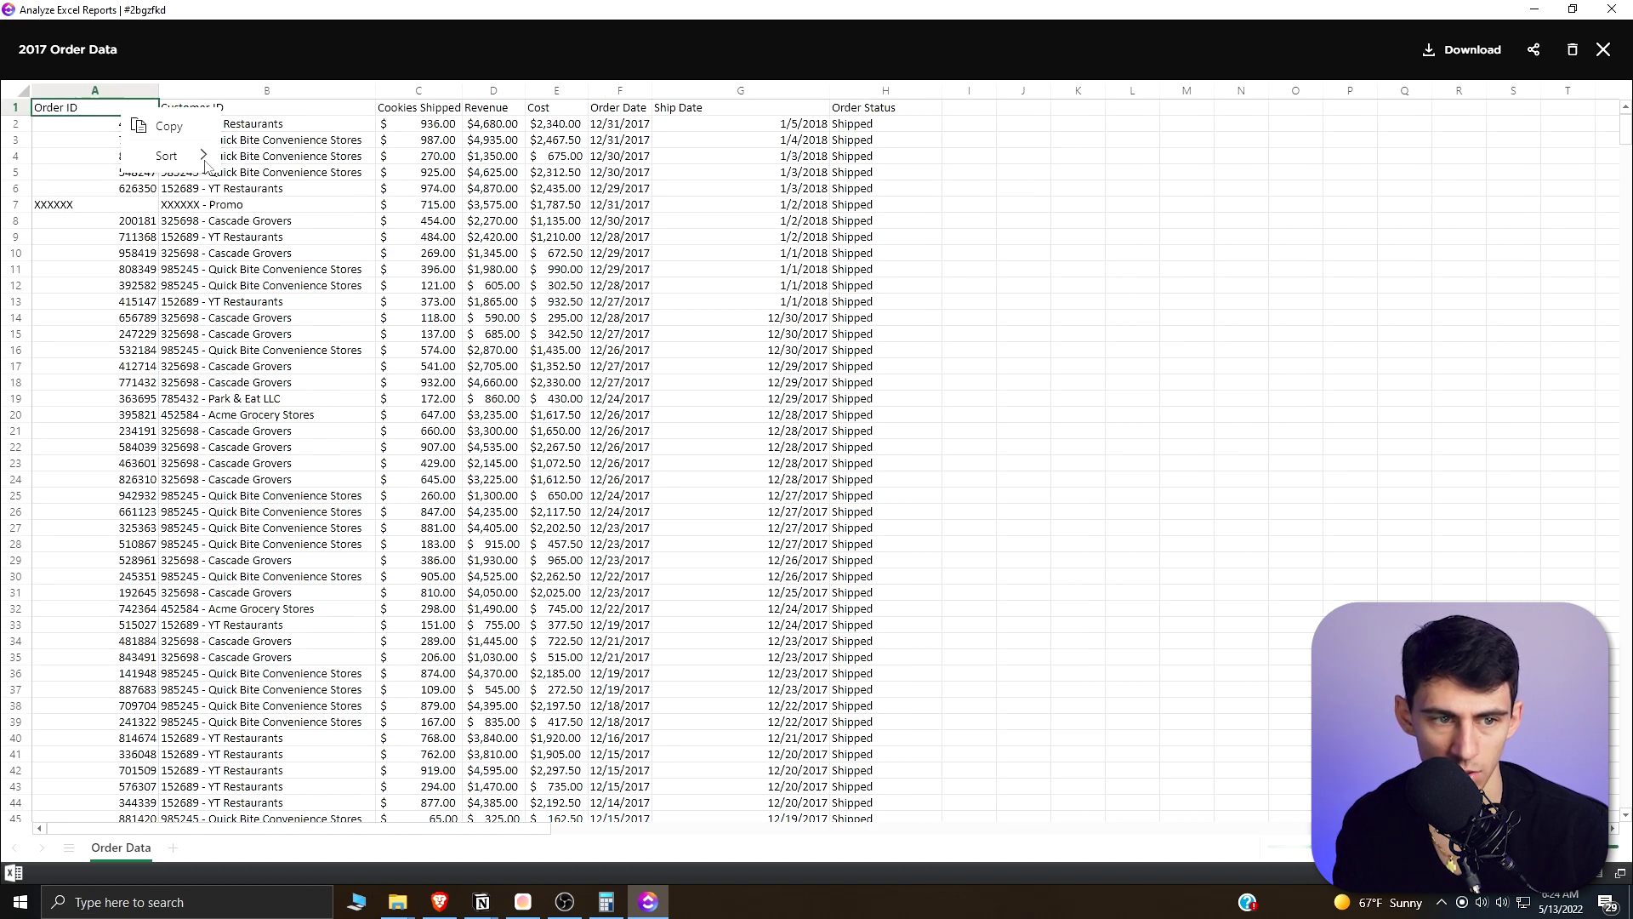
{"action": "mouse_move", "coordinate": [208, 162]}
{"action": "left_click", "coordinate": [281, 158]}
Sort the rows ascending by Cookies Shipped and close the spreadsheet preview.
{"action": "left_click", "coordinate": [228, 109]}
{"action": "right_click", "coordinate": [228, 109]}
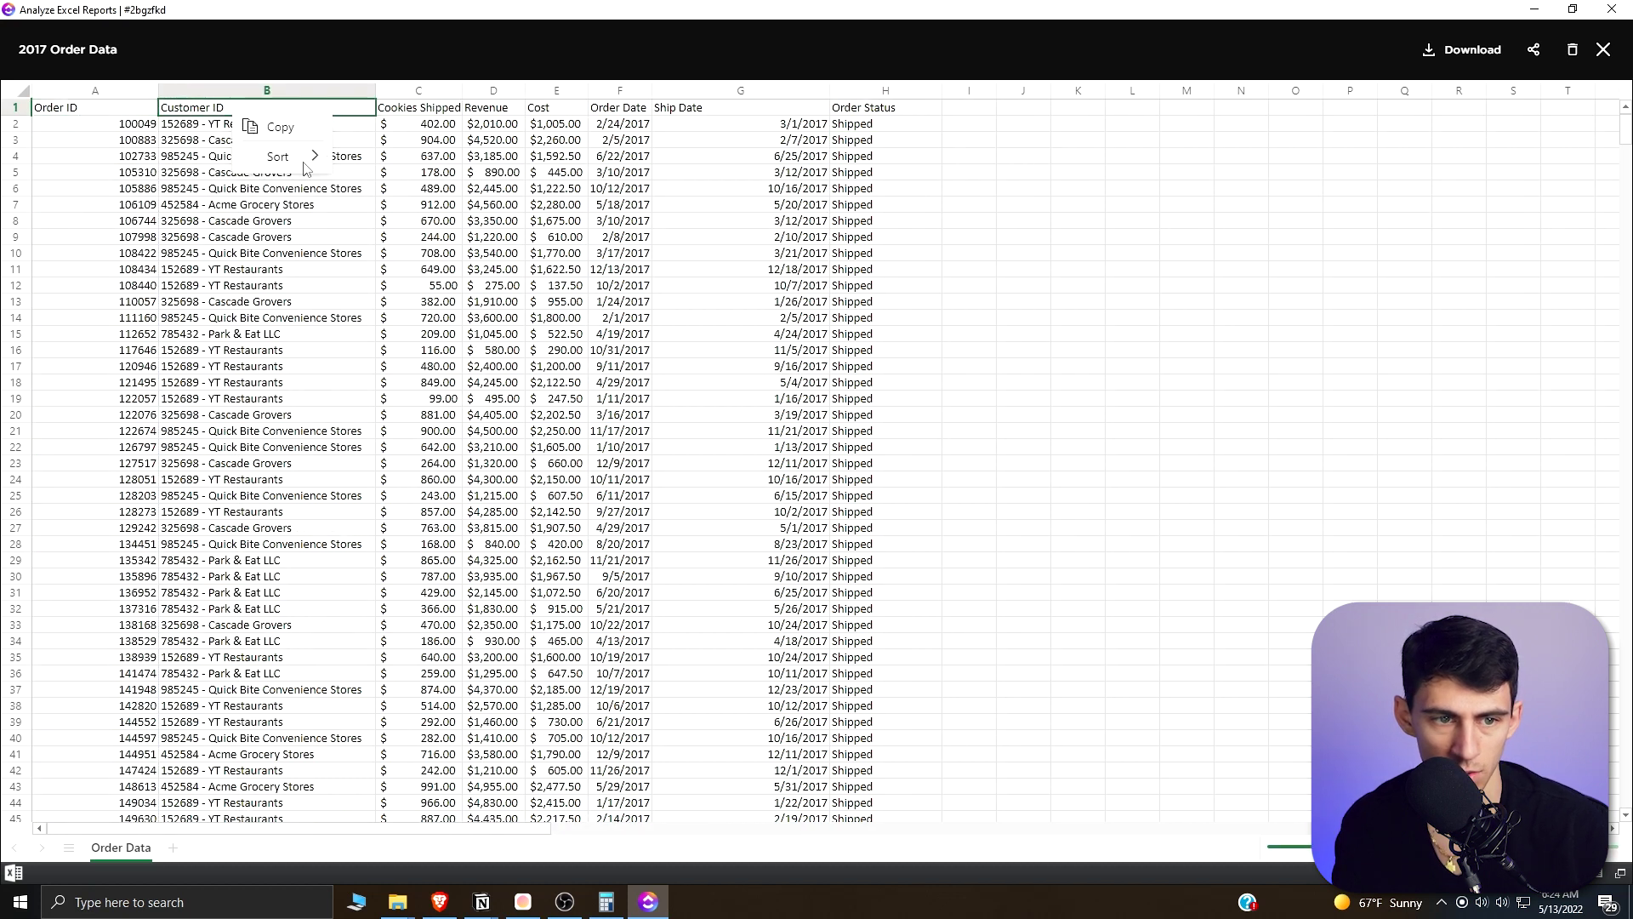
{"action": "mouse_move", "coordinate": [272, 158]}
{"action": "left_click", "coordinate": [391, 158]}
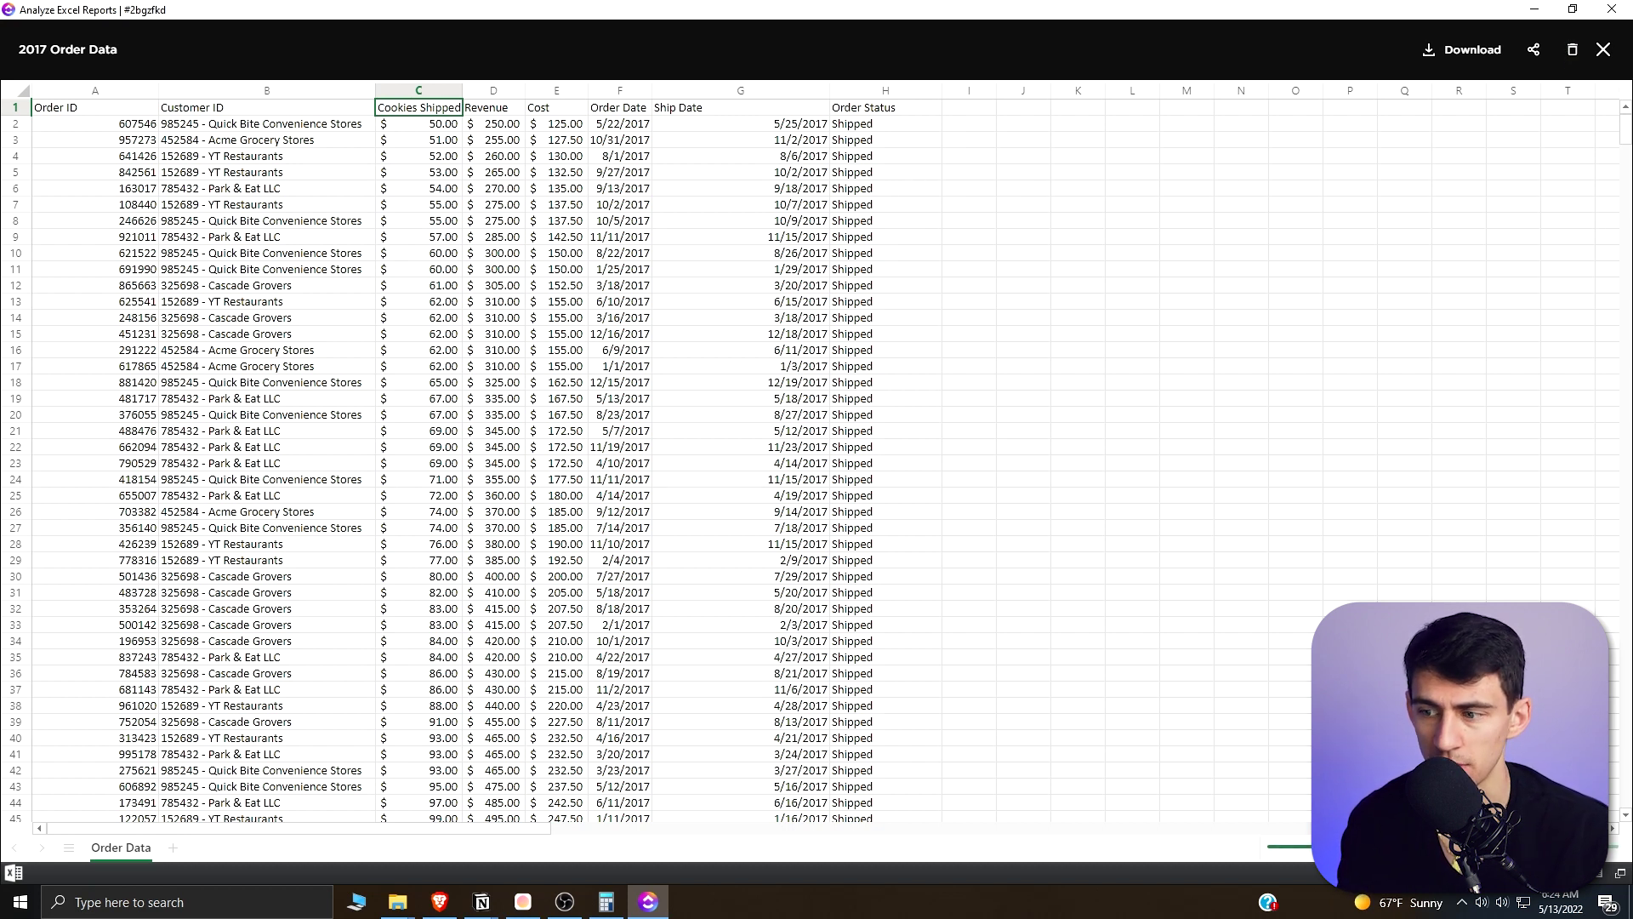
{"action": "scroll", "coordinate": [726, 317], "scroll_direction": "down", "scroll_amount": 10}
{"action": "scroll", "coordinate": [694, 317], "scroll_direction": "up", "scroll_amount": 10}
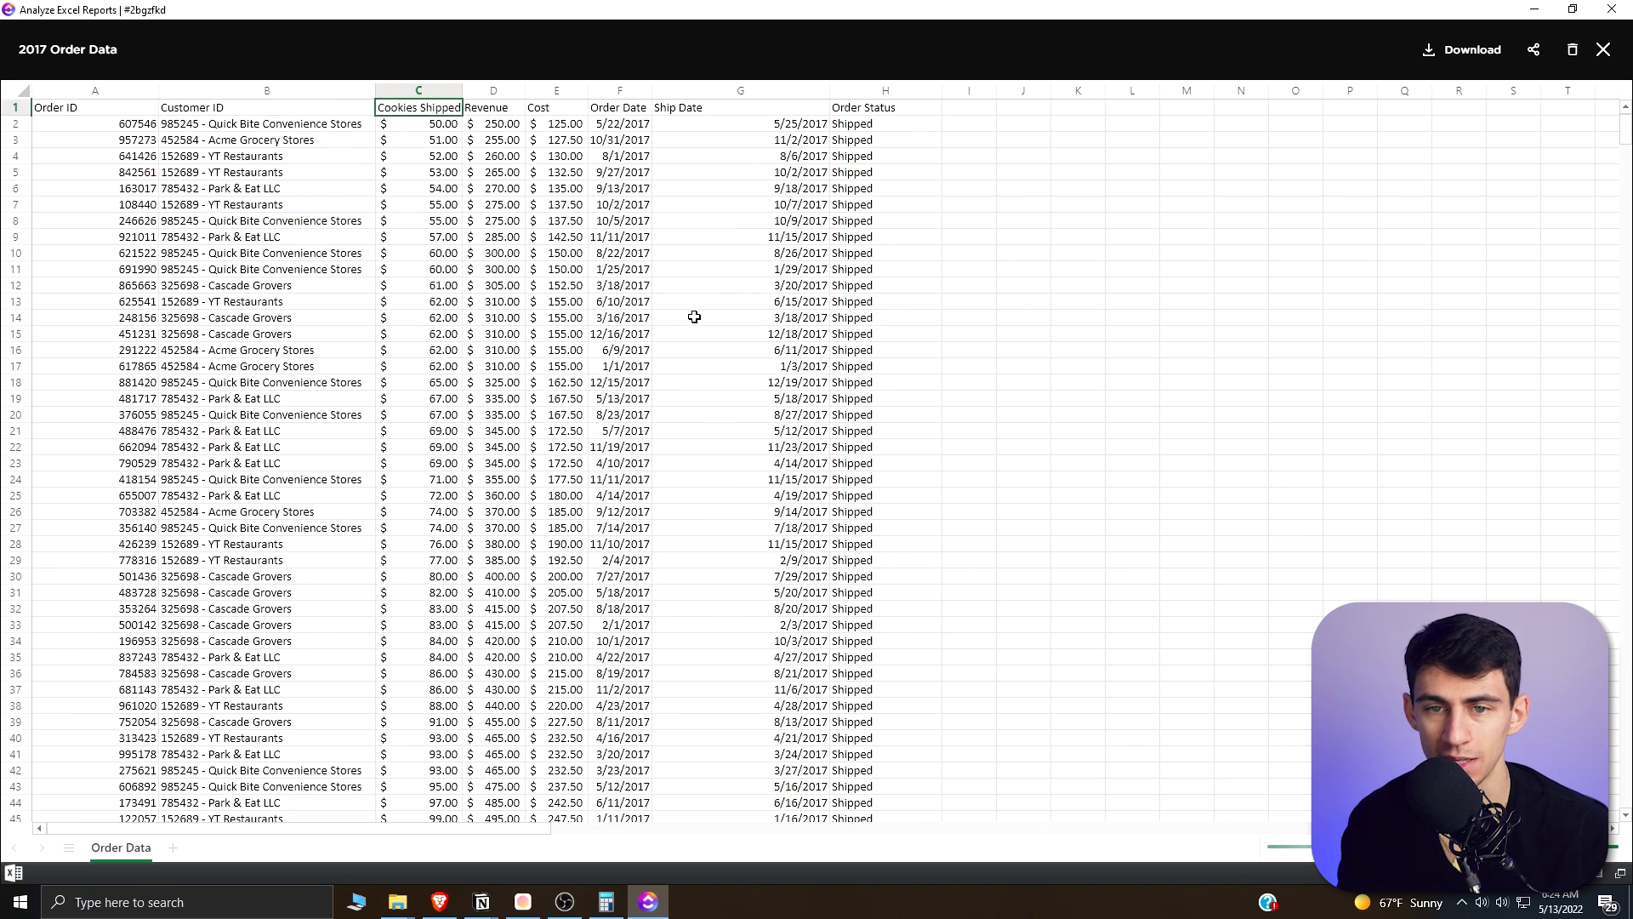
{"action": "left_click", "coordinate": [1603, 49]}
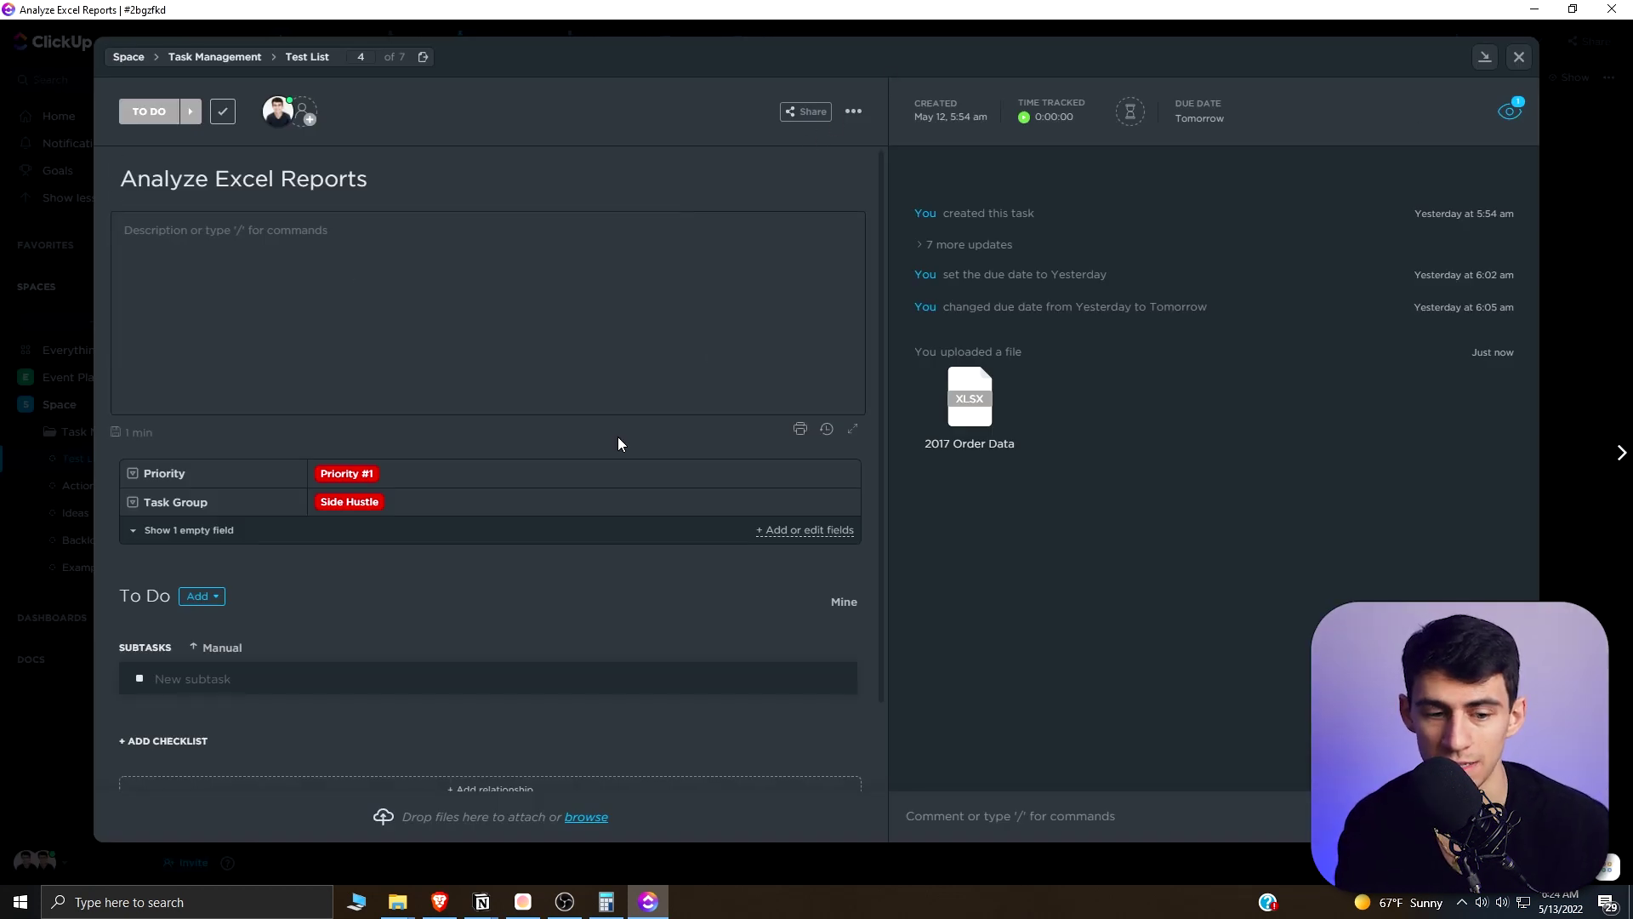
{"action": "scroll", "coordinate": [610, 440], "scroll_direction": "down", "scroll_amount": 3}
{"action": "scroll", "coordinate": [594, 470], "scroll_direction": "down", "scroll_amount": 2}
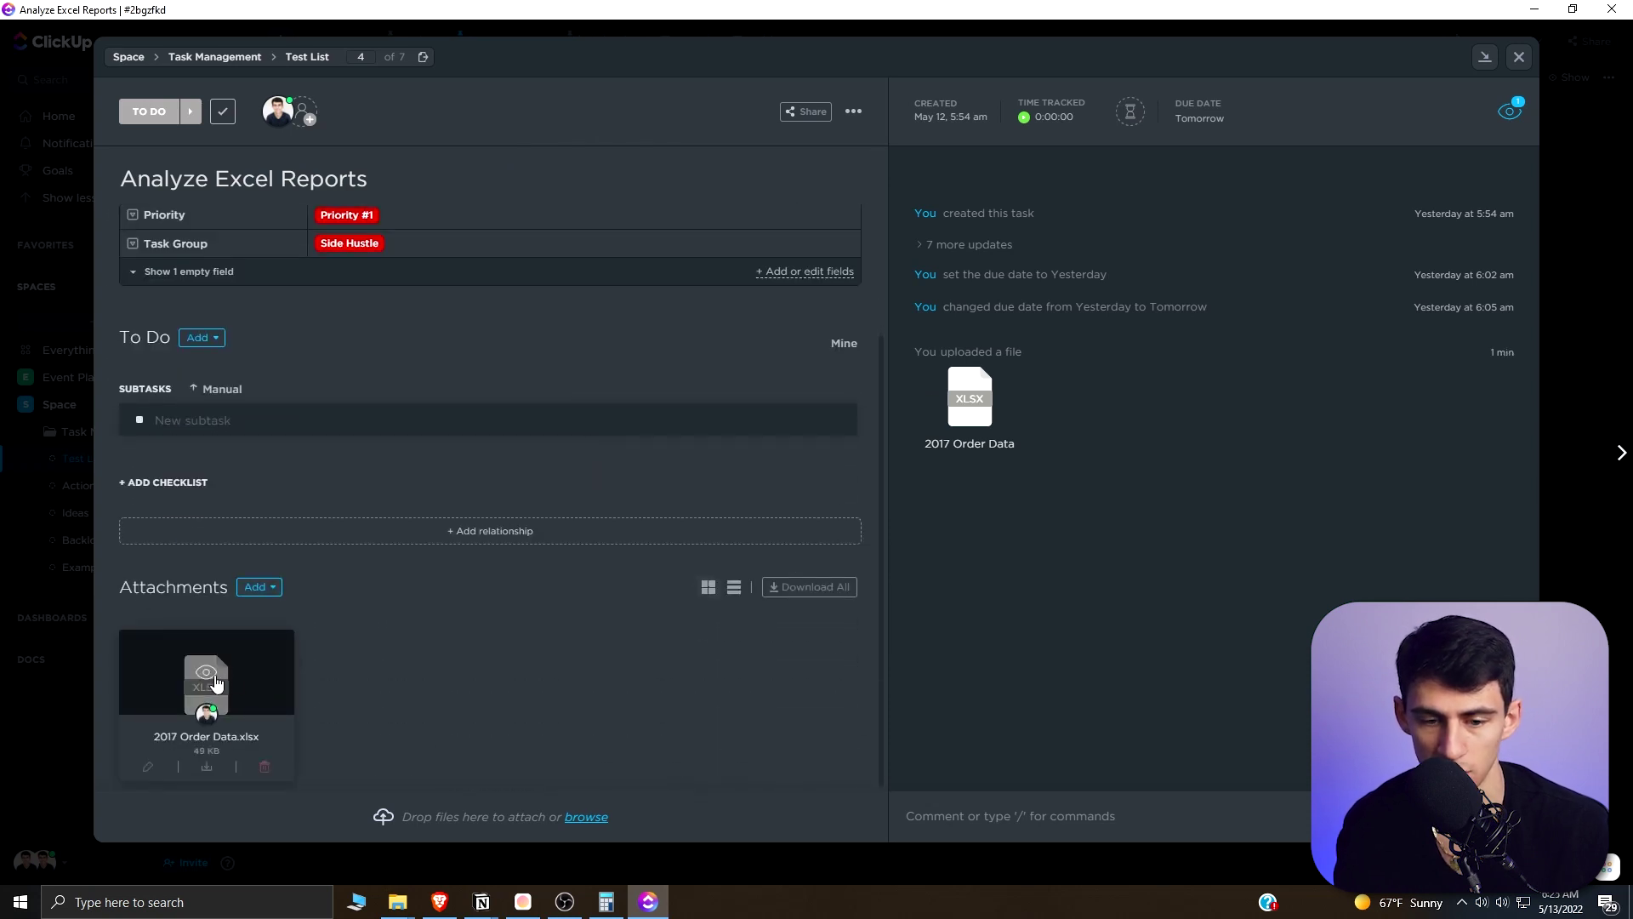
{"action": "left_click", "coordinate": [735, 587]}
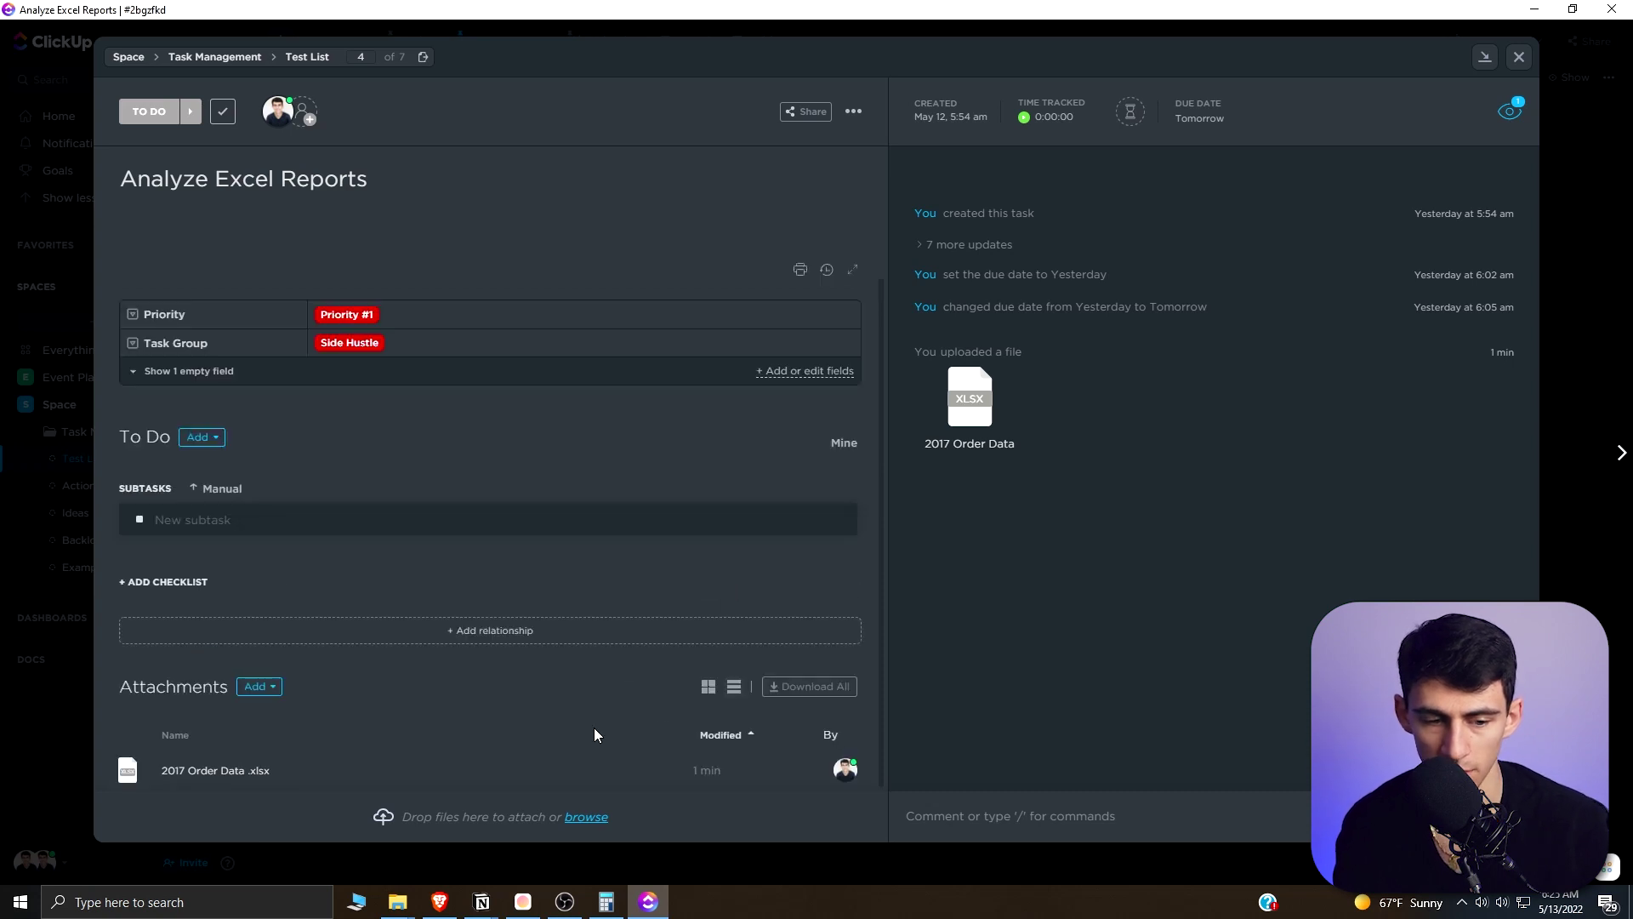
{"action": "left_click", "coordinate": [705, 686]}
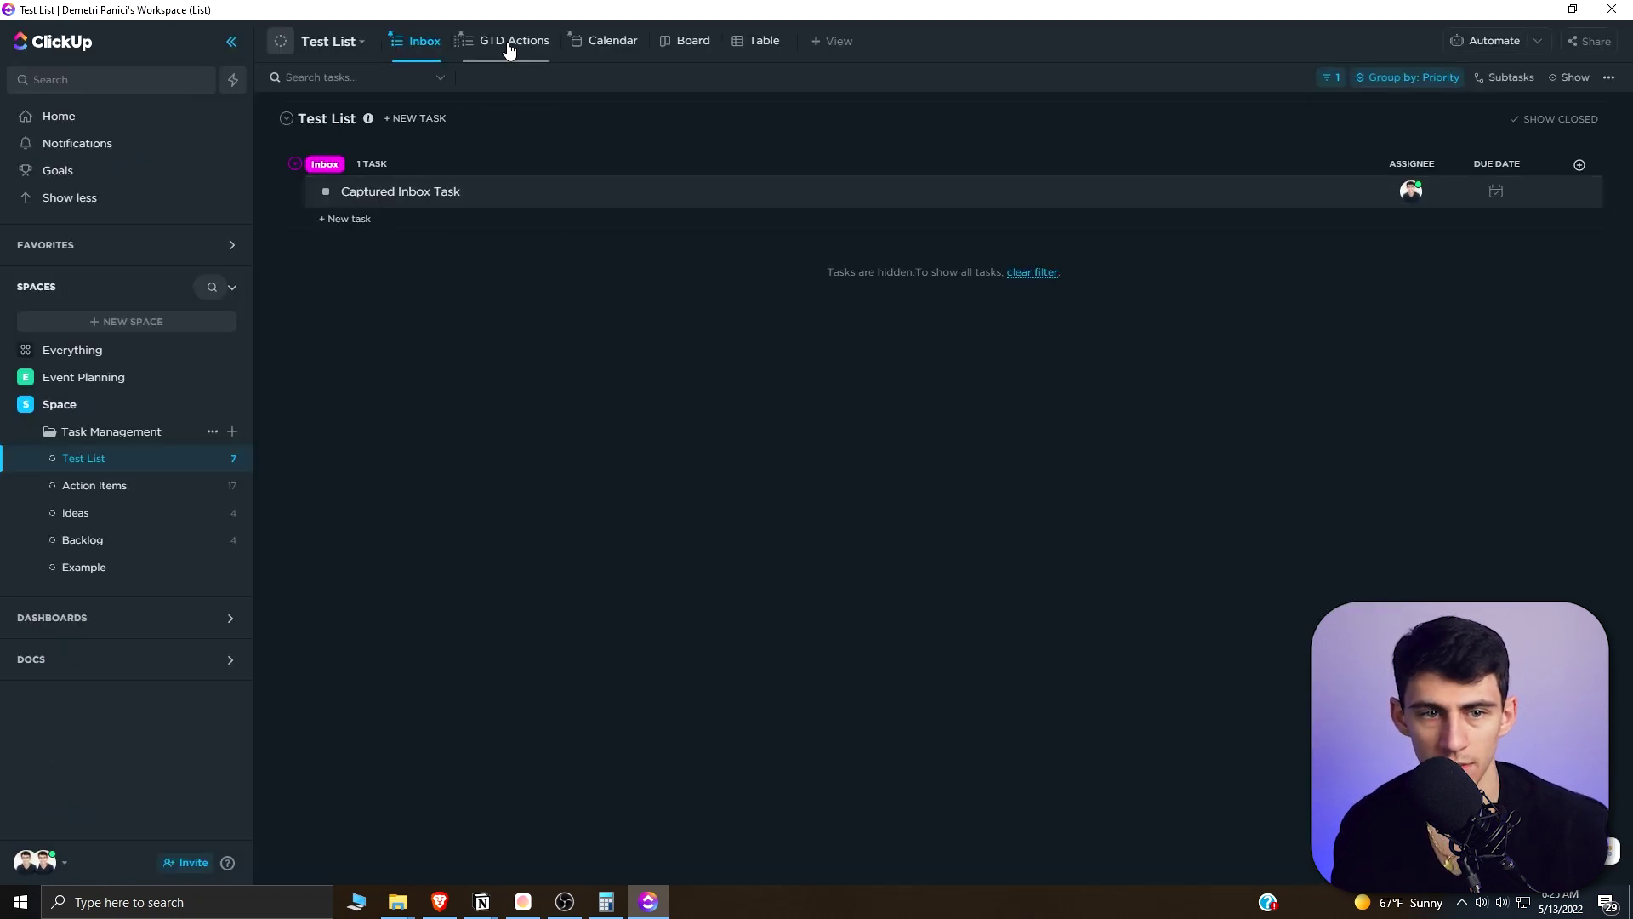
Copy Test List's create-tasks-by-email address from its Email to List settings.
{"action": "left_click", "coordinate": [508, 45]}
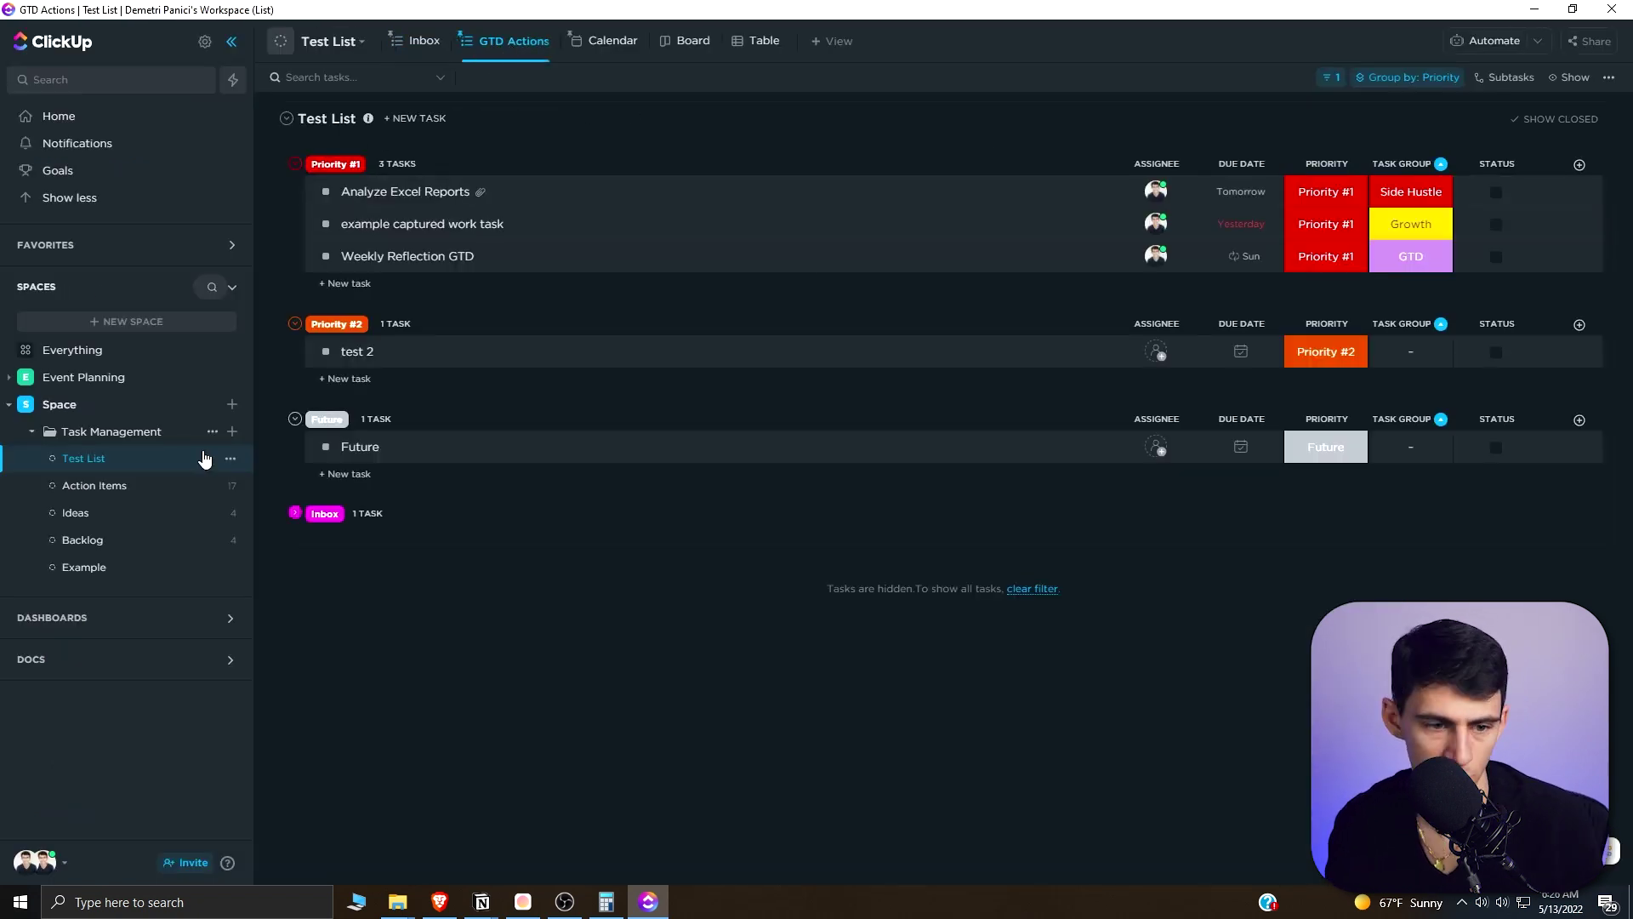
{"action": "left_click", "coordinate": [230, 460]}
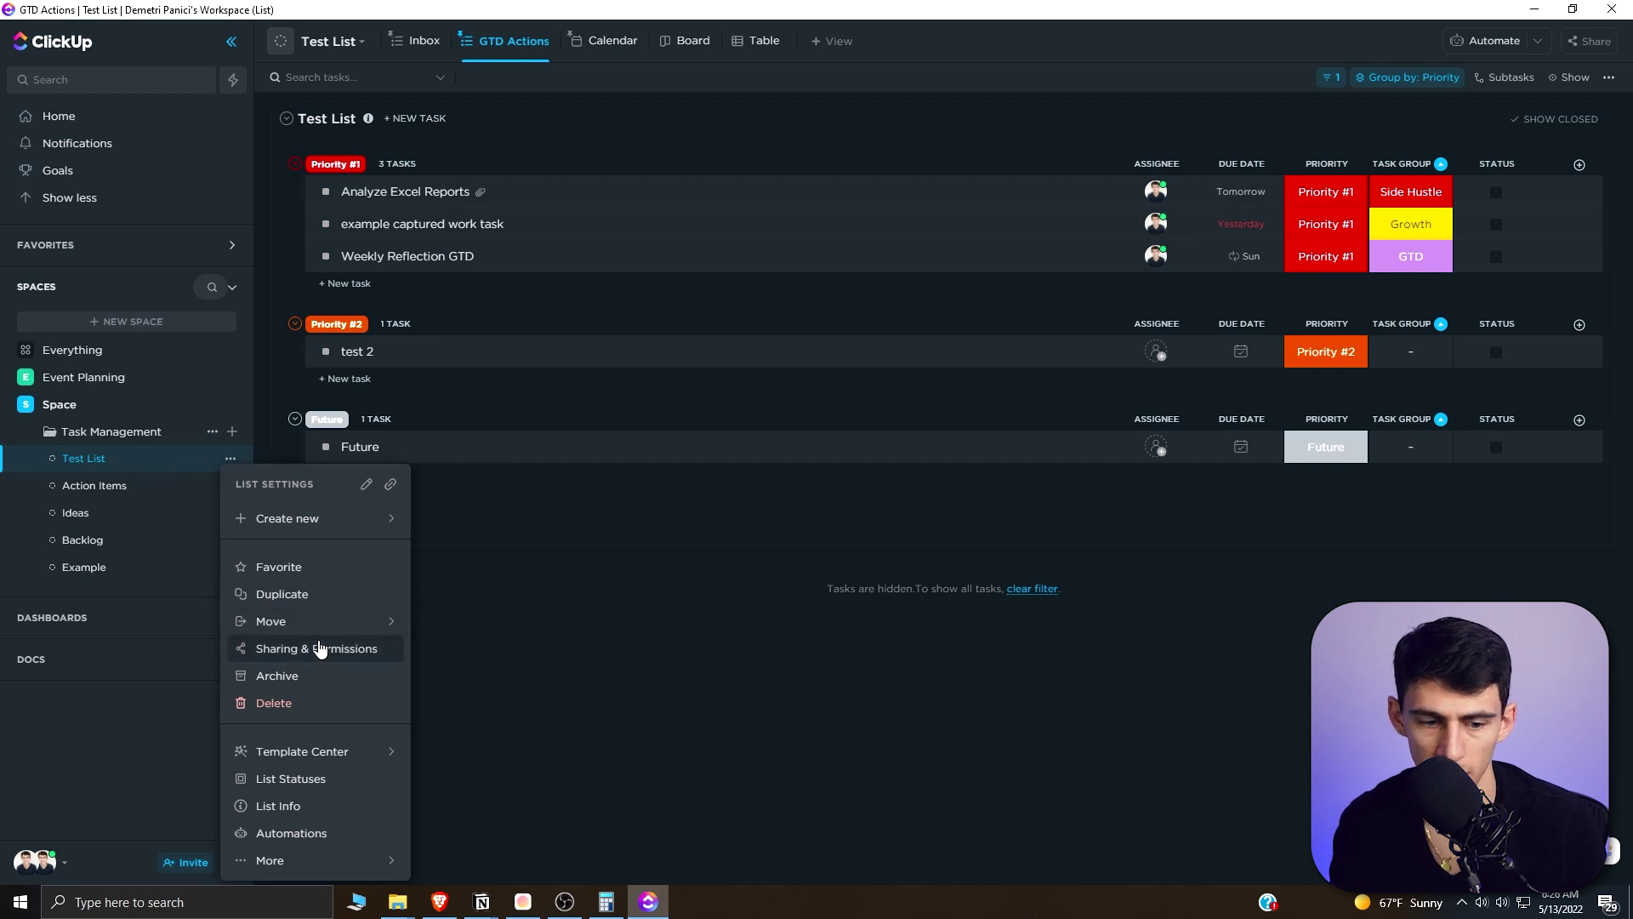
{"action": "mouse_move", "coordinate": [359, 863]}
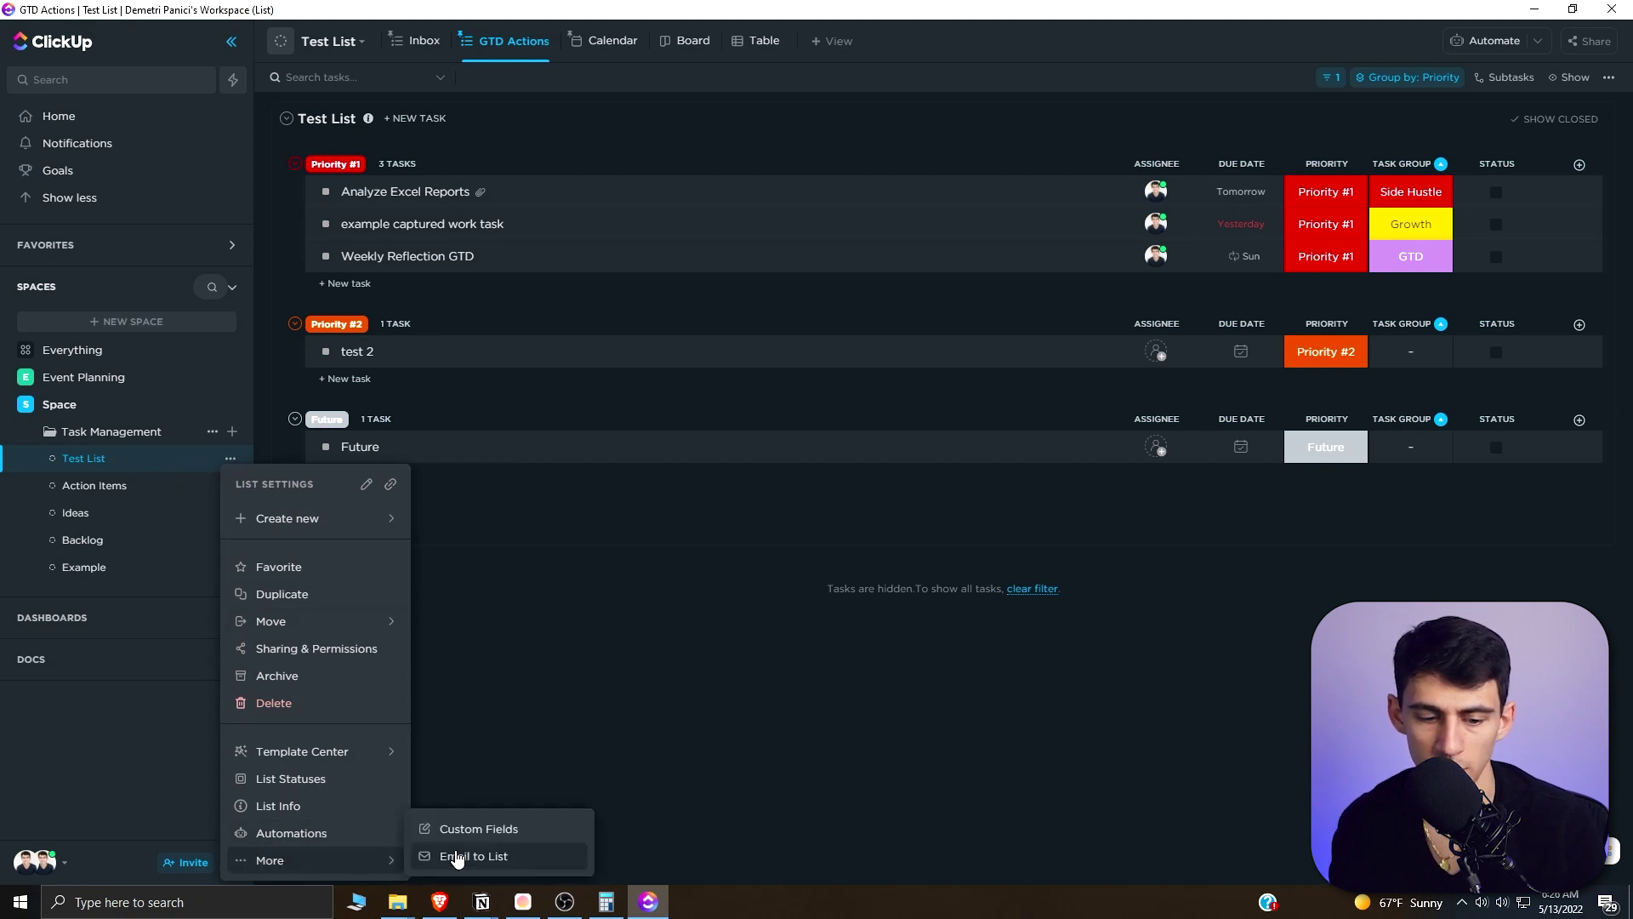
{"action": "left_click", "coordinate": [457, 856]}
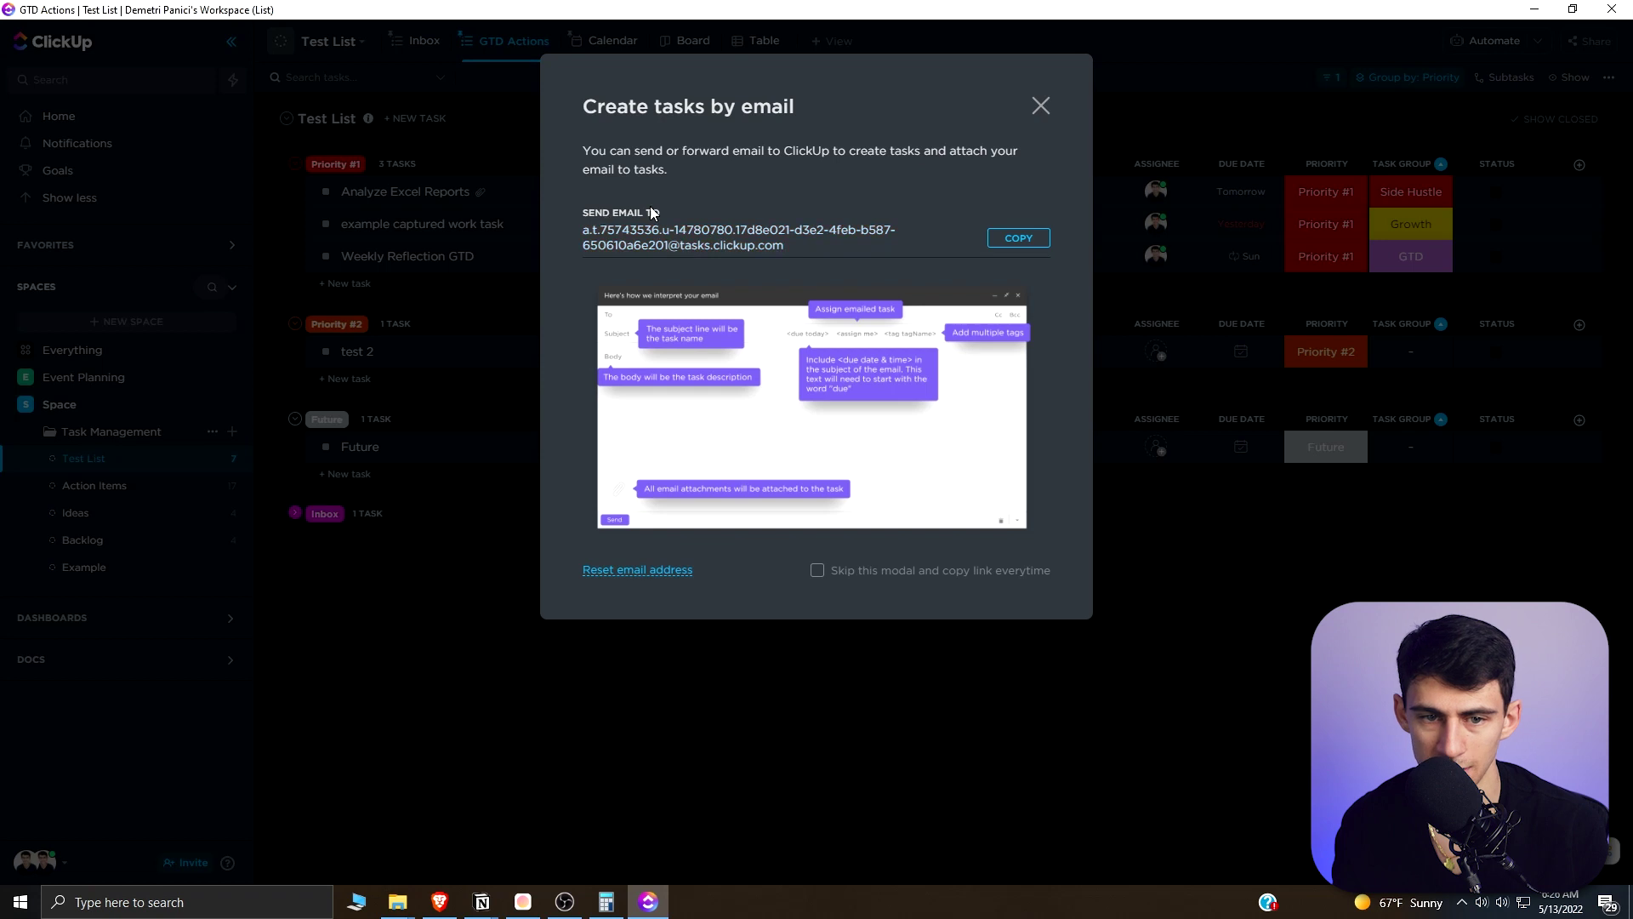
{"action": "left_click", "coordinate": [1017, 239]}
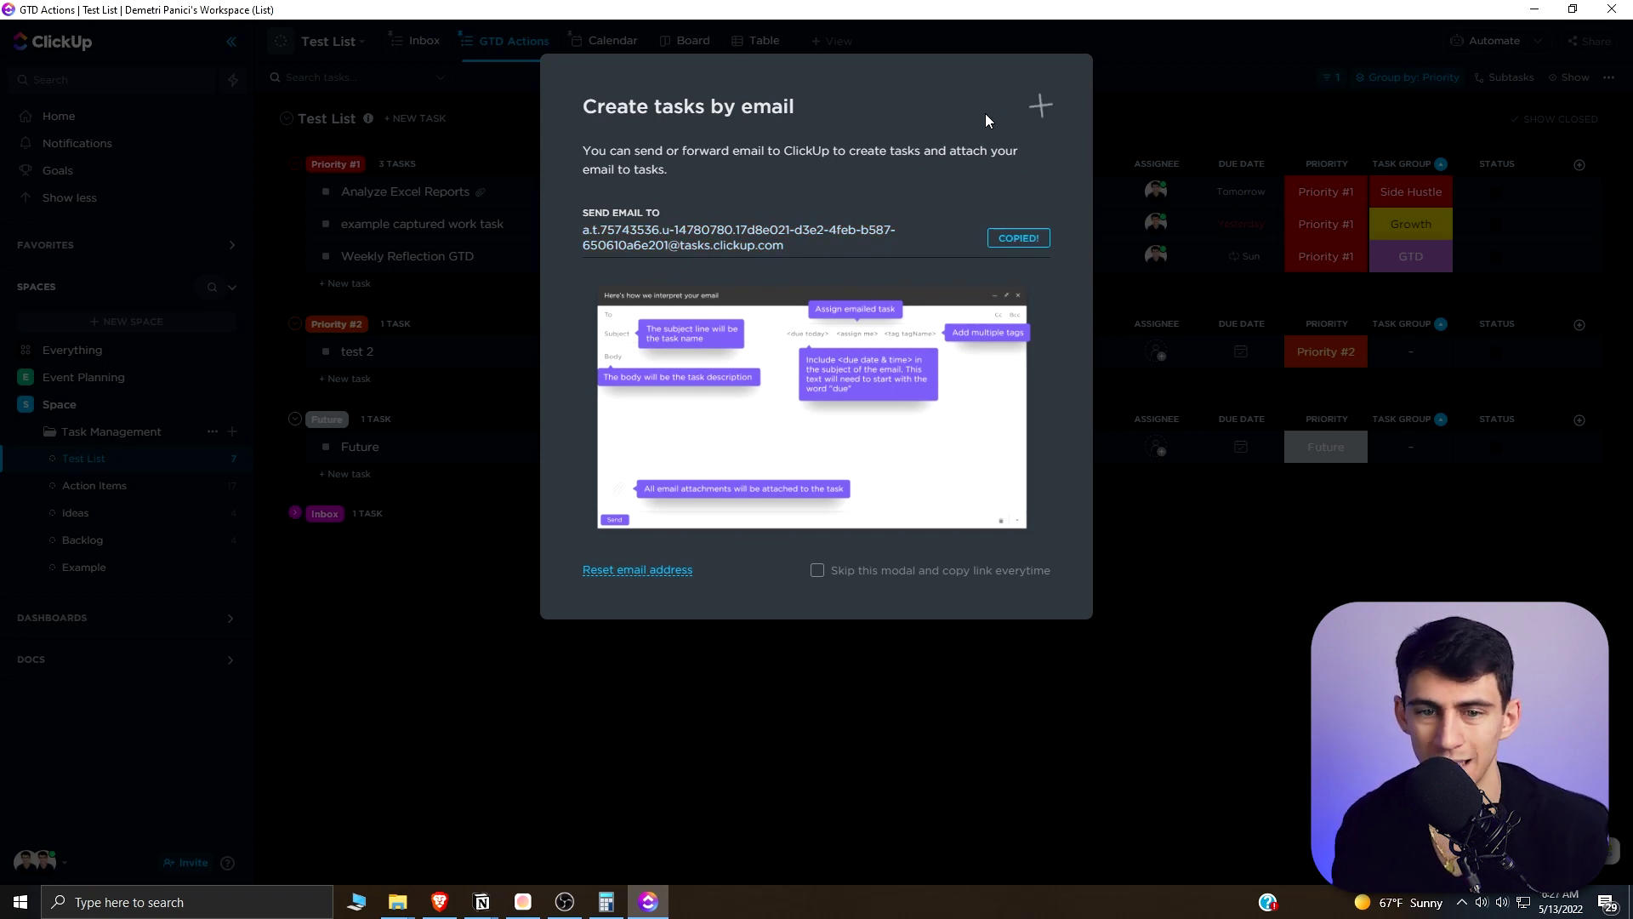
{"action": "left_click", "coordinate": [293, 900]}
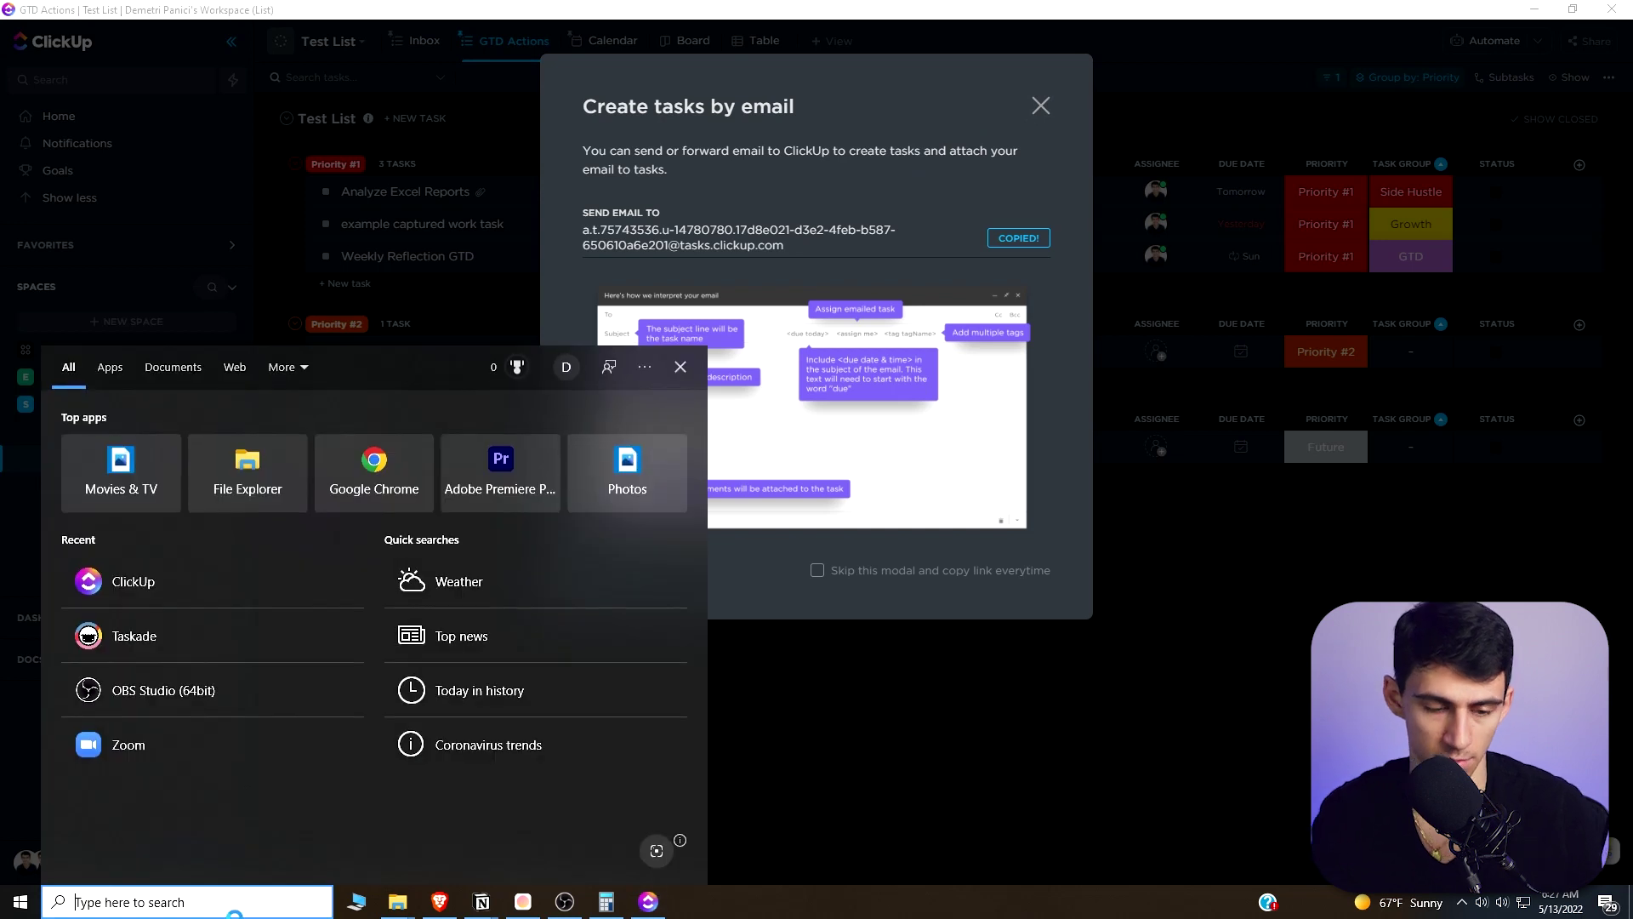
Launch Gmail and open a full-size new contact form in Google Contacts.
{"action": "type", "text": "gmail"}
{"action": "key", "text": "Return"}
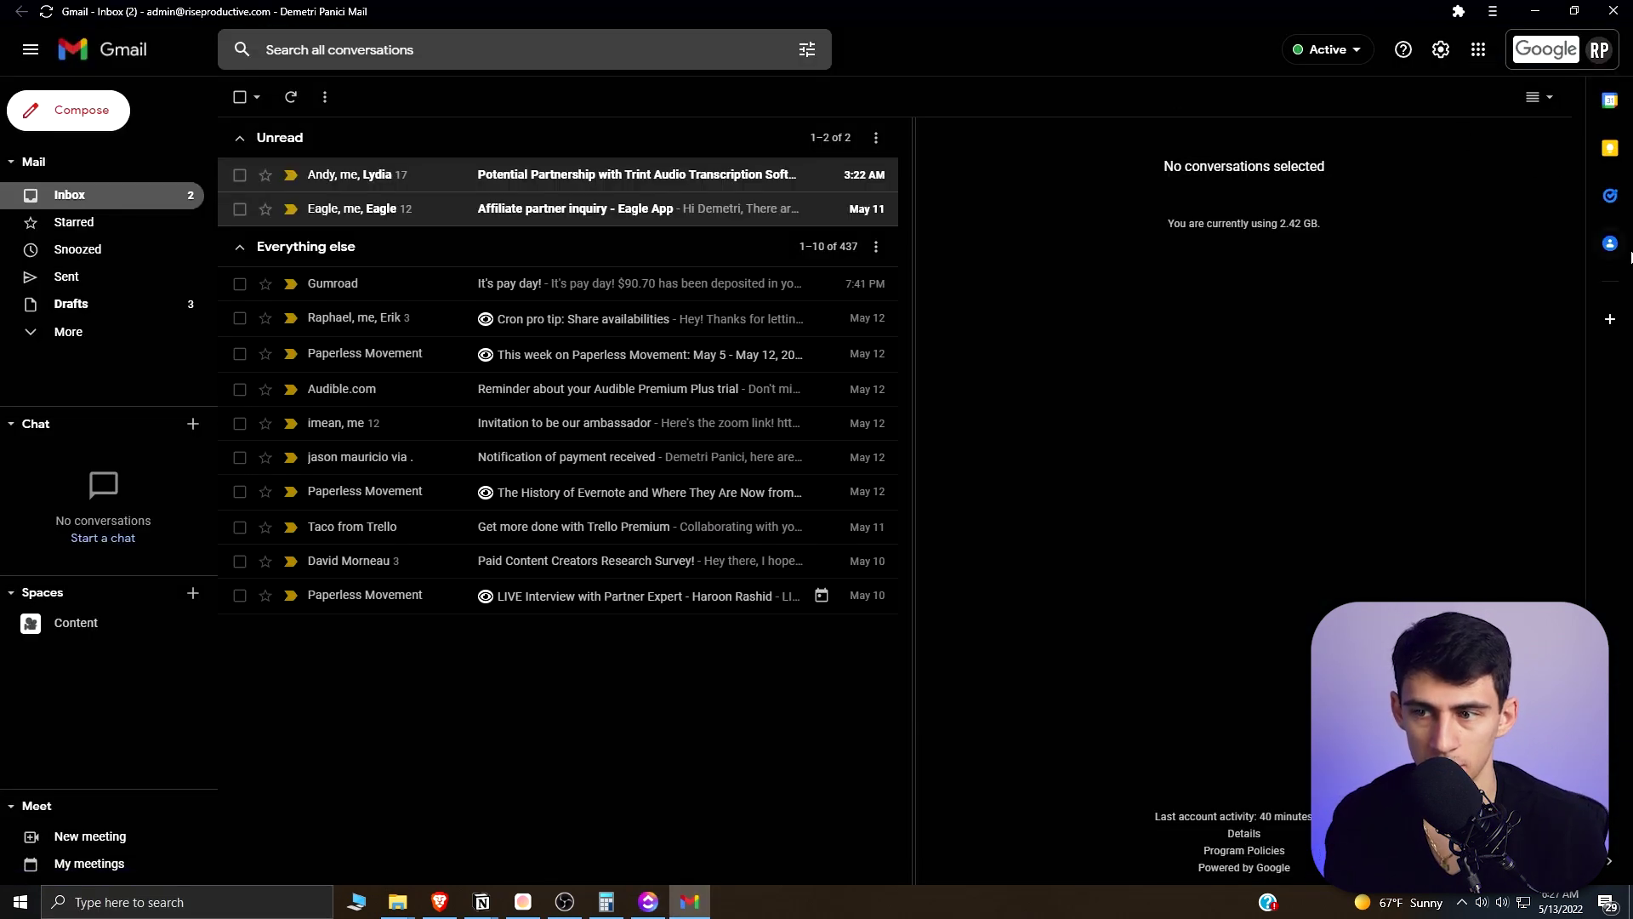
{"action": "left_click", "coordinate": [1610, 244]}
{"action": "double_click", "coordinate": [947, 131]}
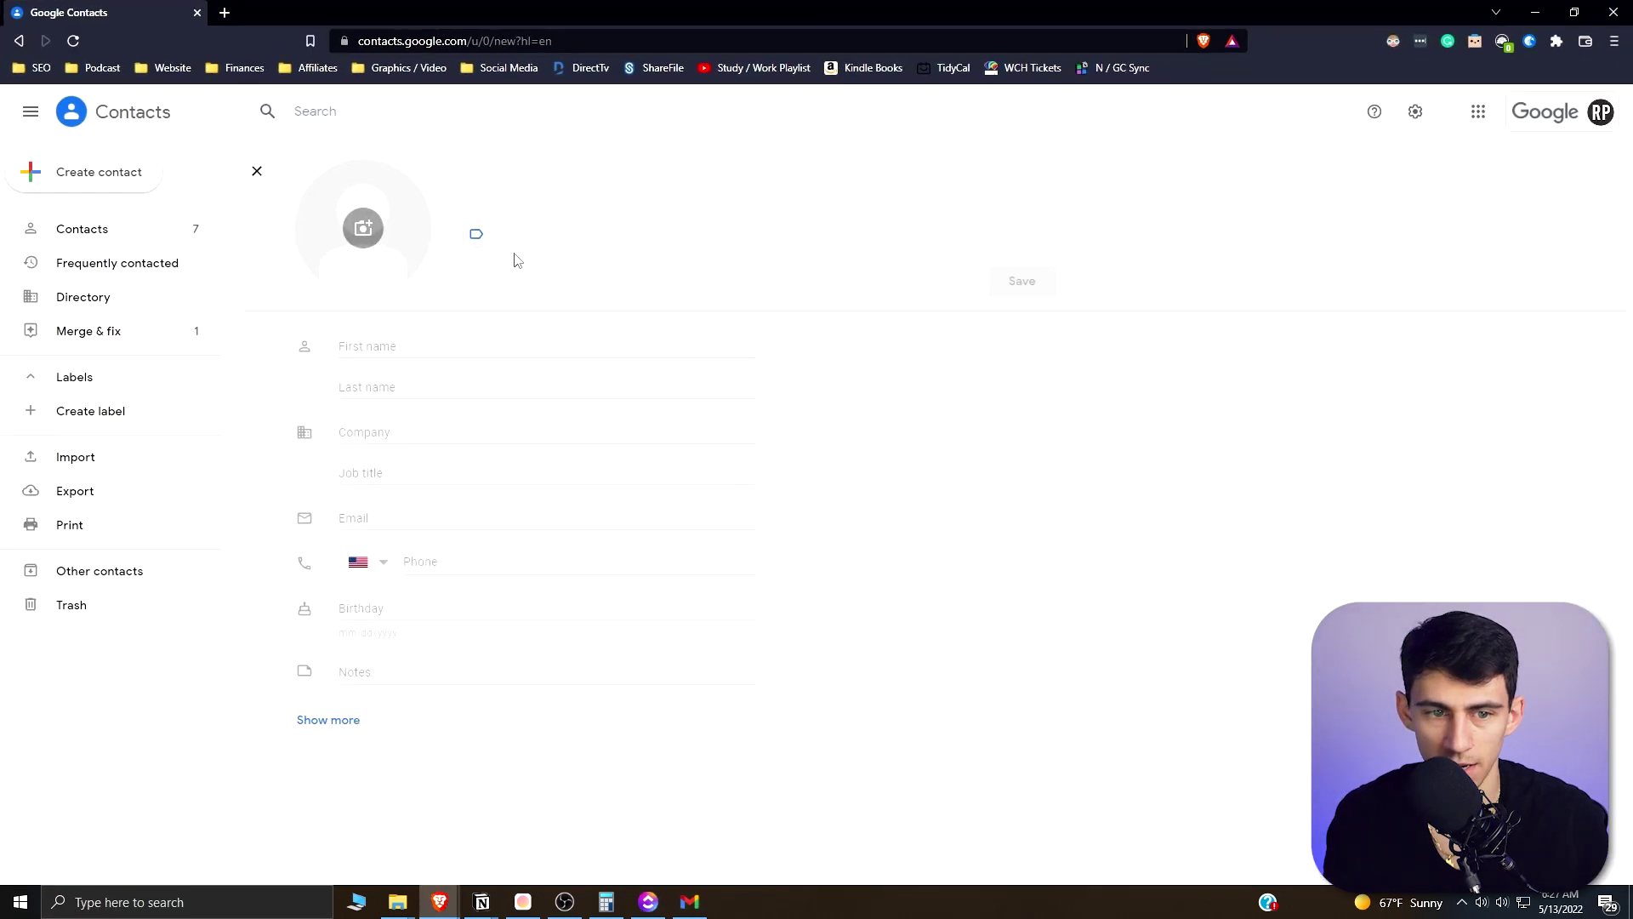
Save a contact named 'ClickUp Task List' with the pasted ClickUp list email address.
{"action": "left_click", "coordinate": [384, 514]}
{"action": "key", "text": "ctrl+v"}
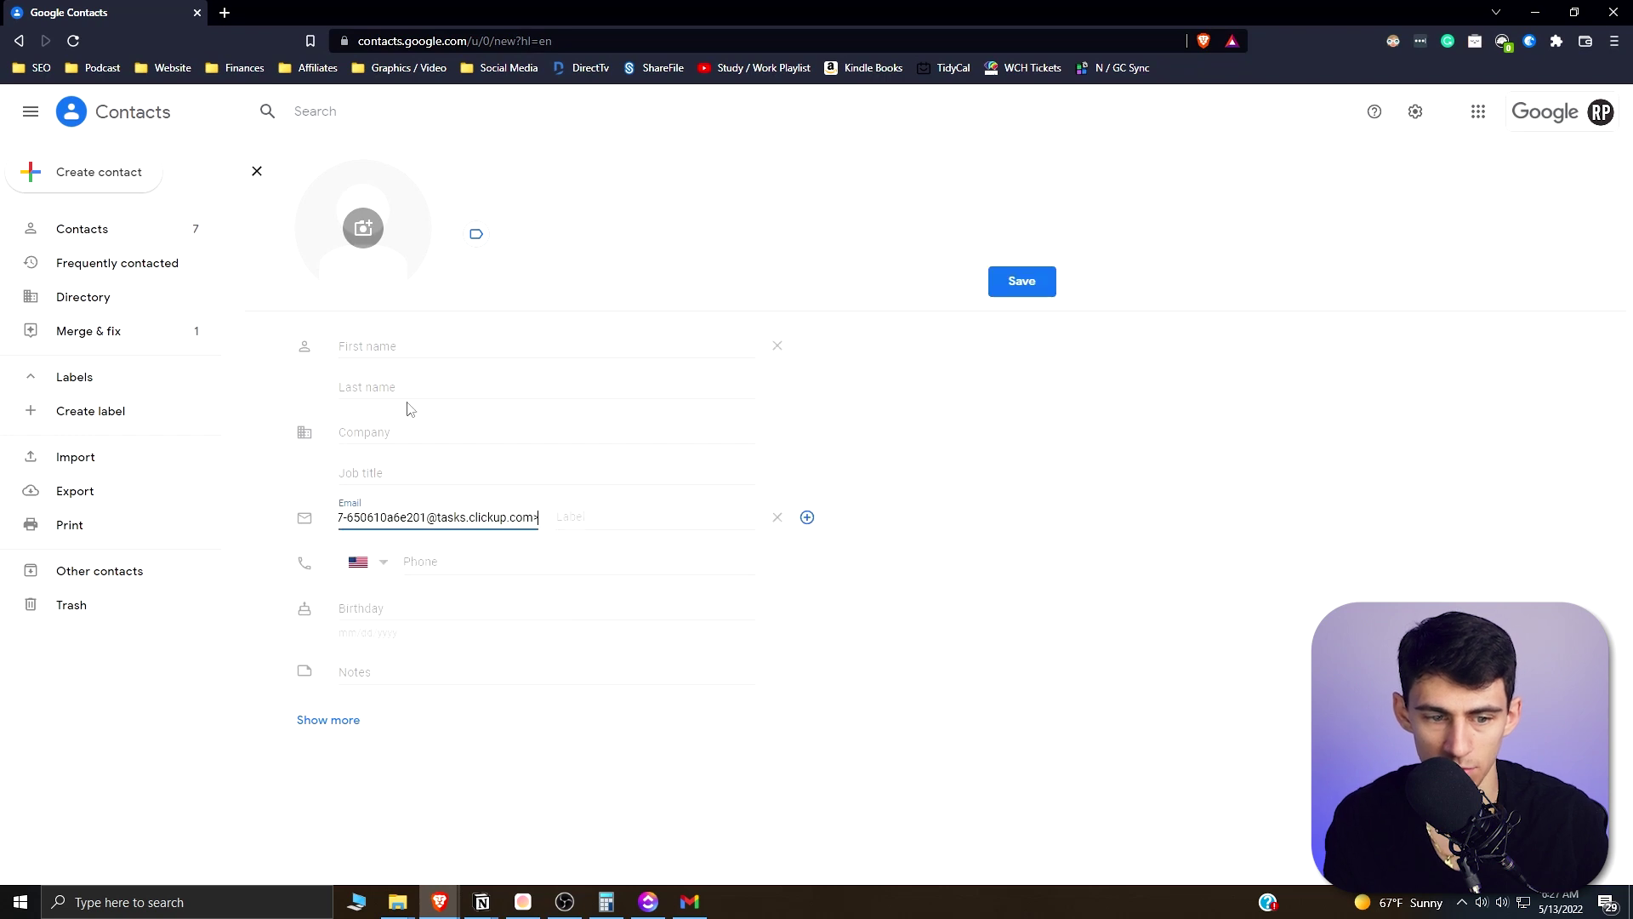
{"action": "left_click", "coordinate": [400, 342]}
{"action": "type", "text": "ClickUp Task List"}
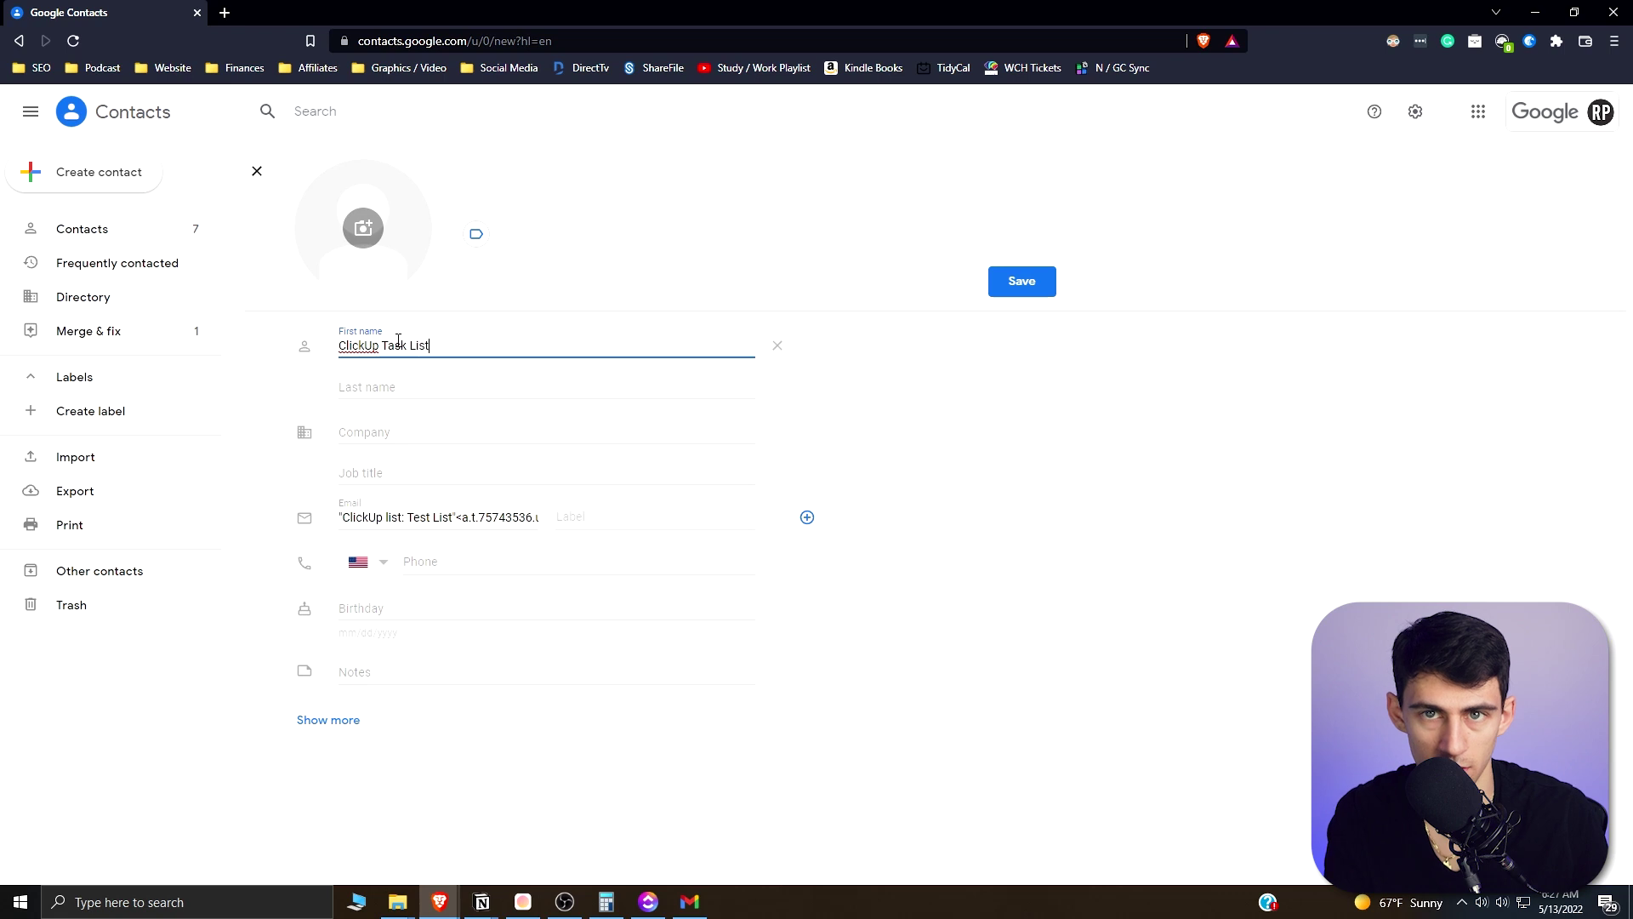
{"action": "left_click", "coordinate": [1021, 280]}
Start a full-size new email addressed to the ClickUp Task List contact.
{"action": "key", "text": "c"}
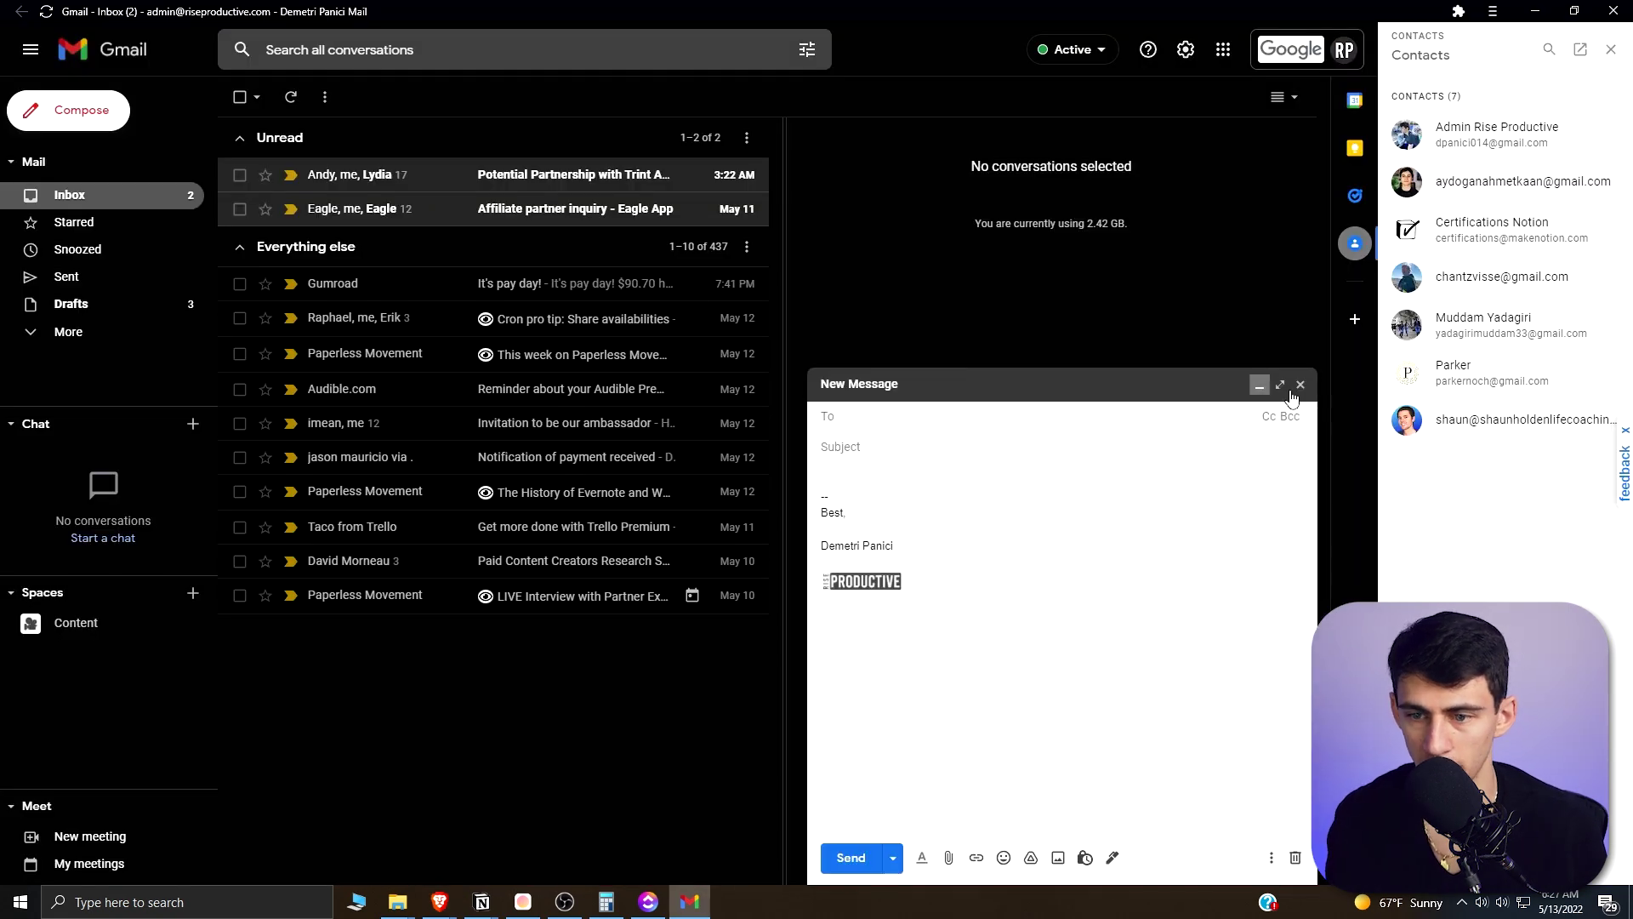
{"action": "left_click", "coordinate": [1280, 385]}
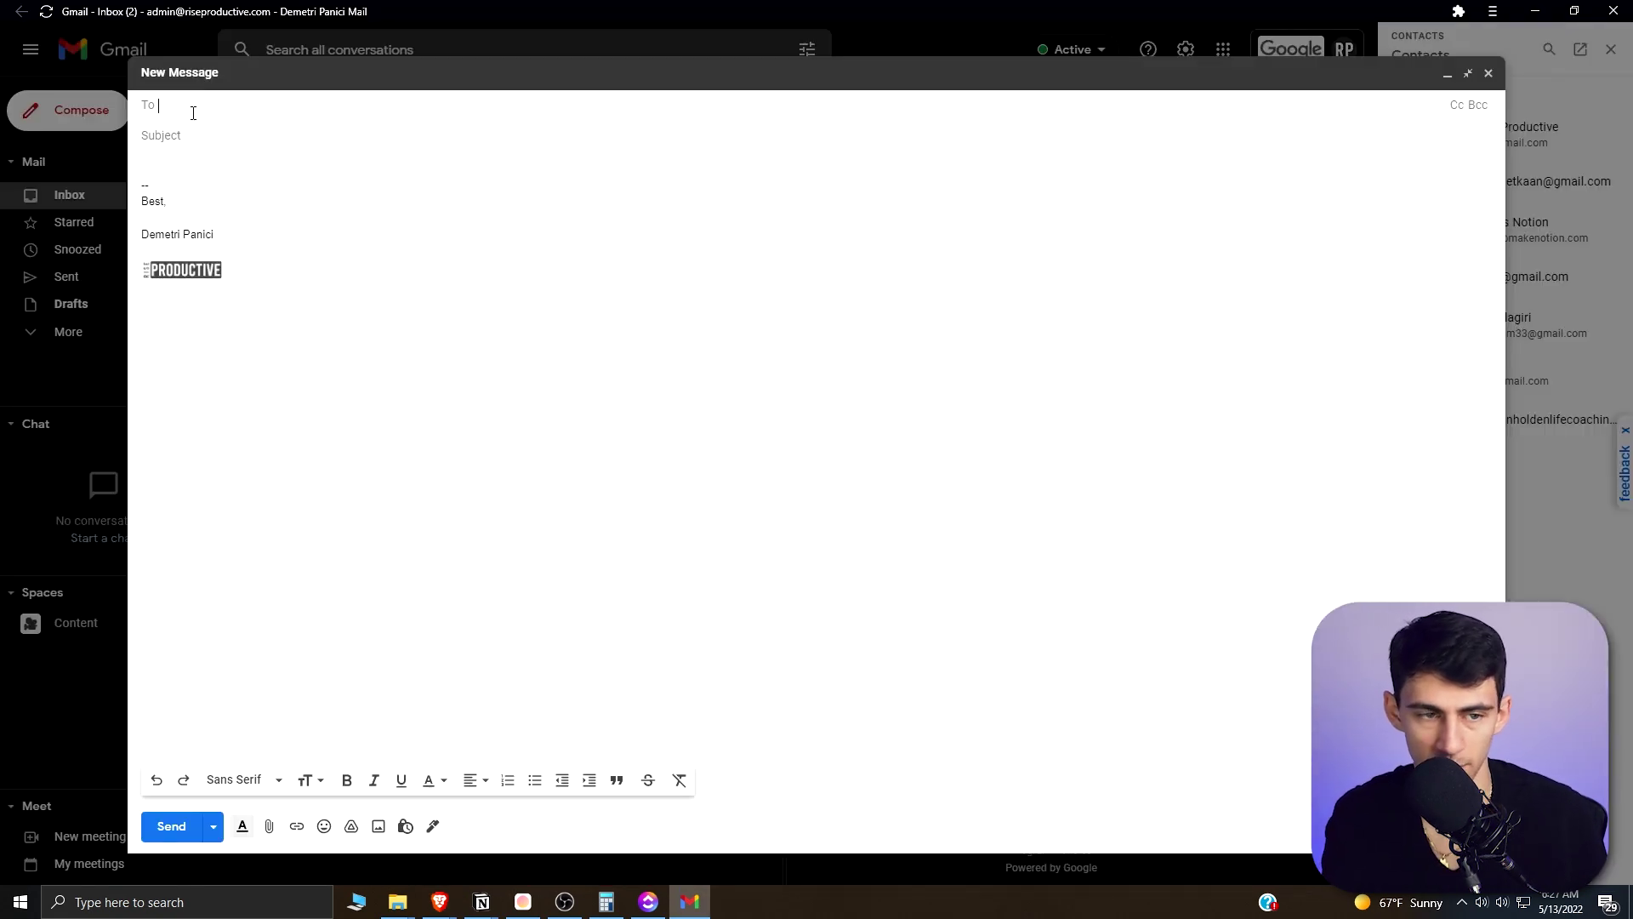
{"action": "type", "text": "click"}
{"action": "key", "text": "Tab"}
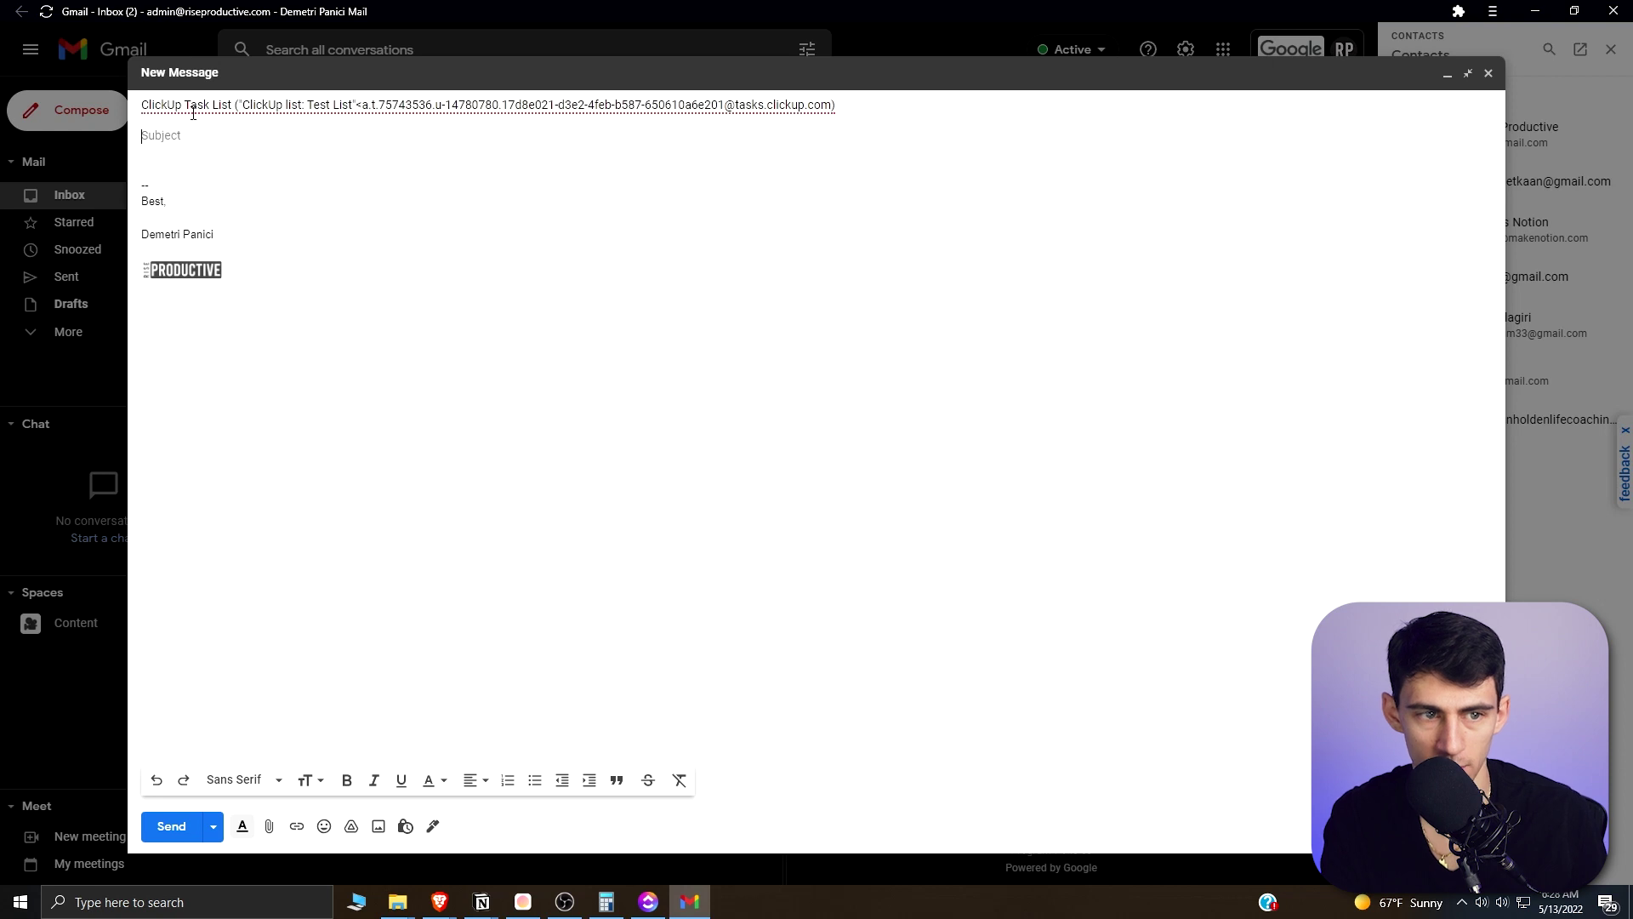
Send it with subject 'New Task Example', a task description and '<assign me>'.
{"action": "type", "text": "New Task E"}
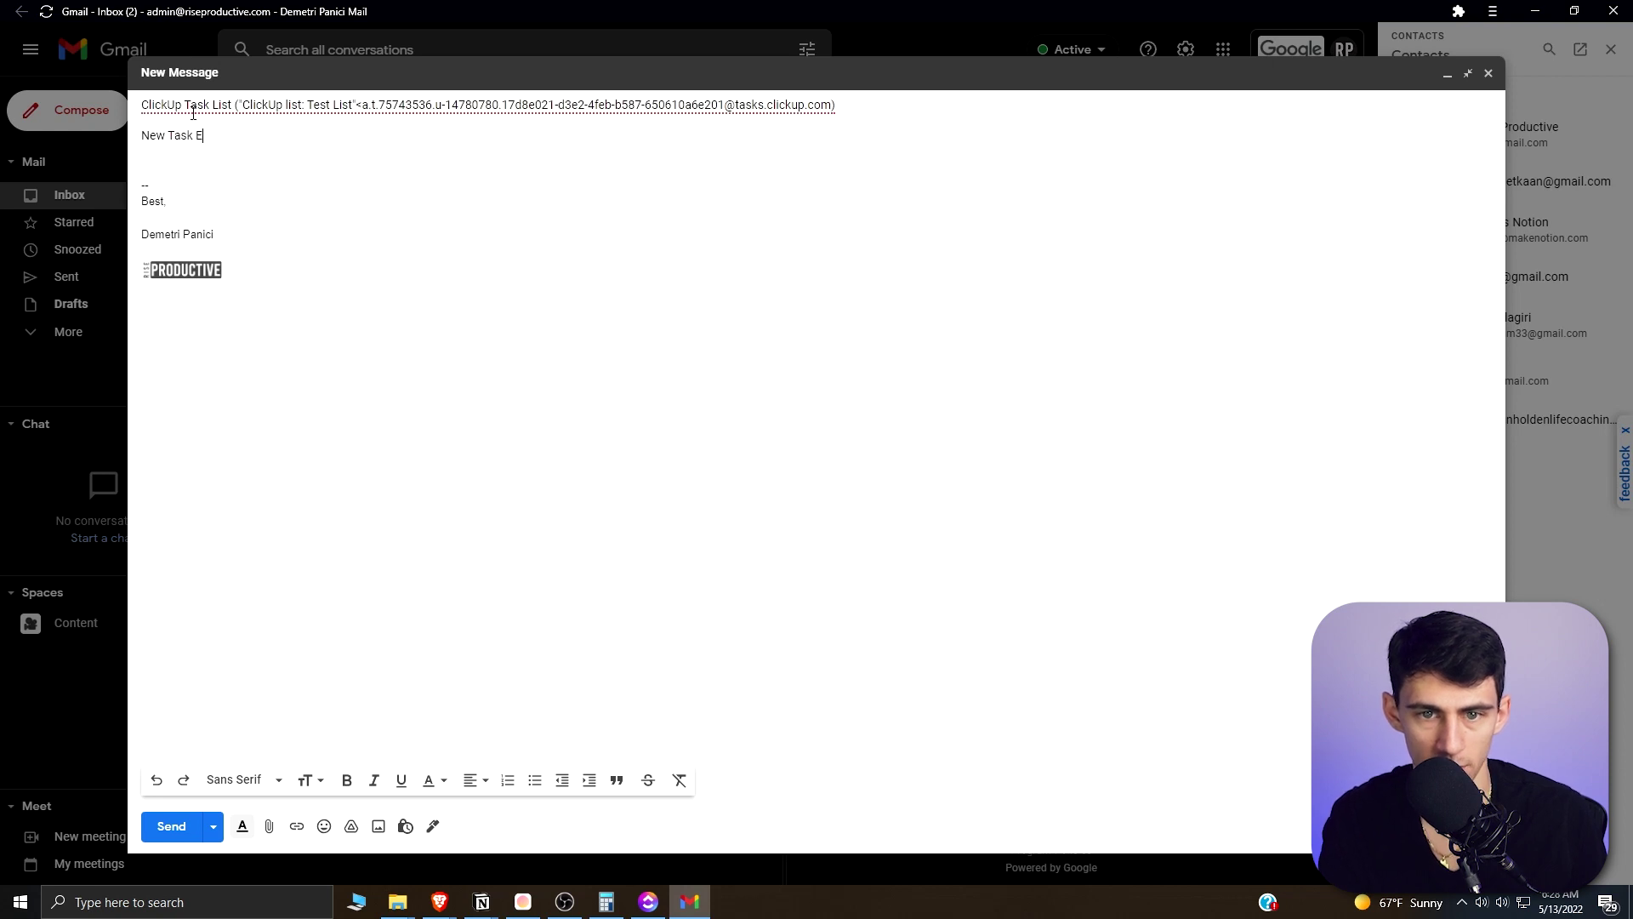
{"action": "type", "text": "xample"}
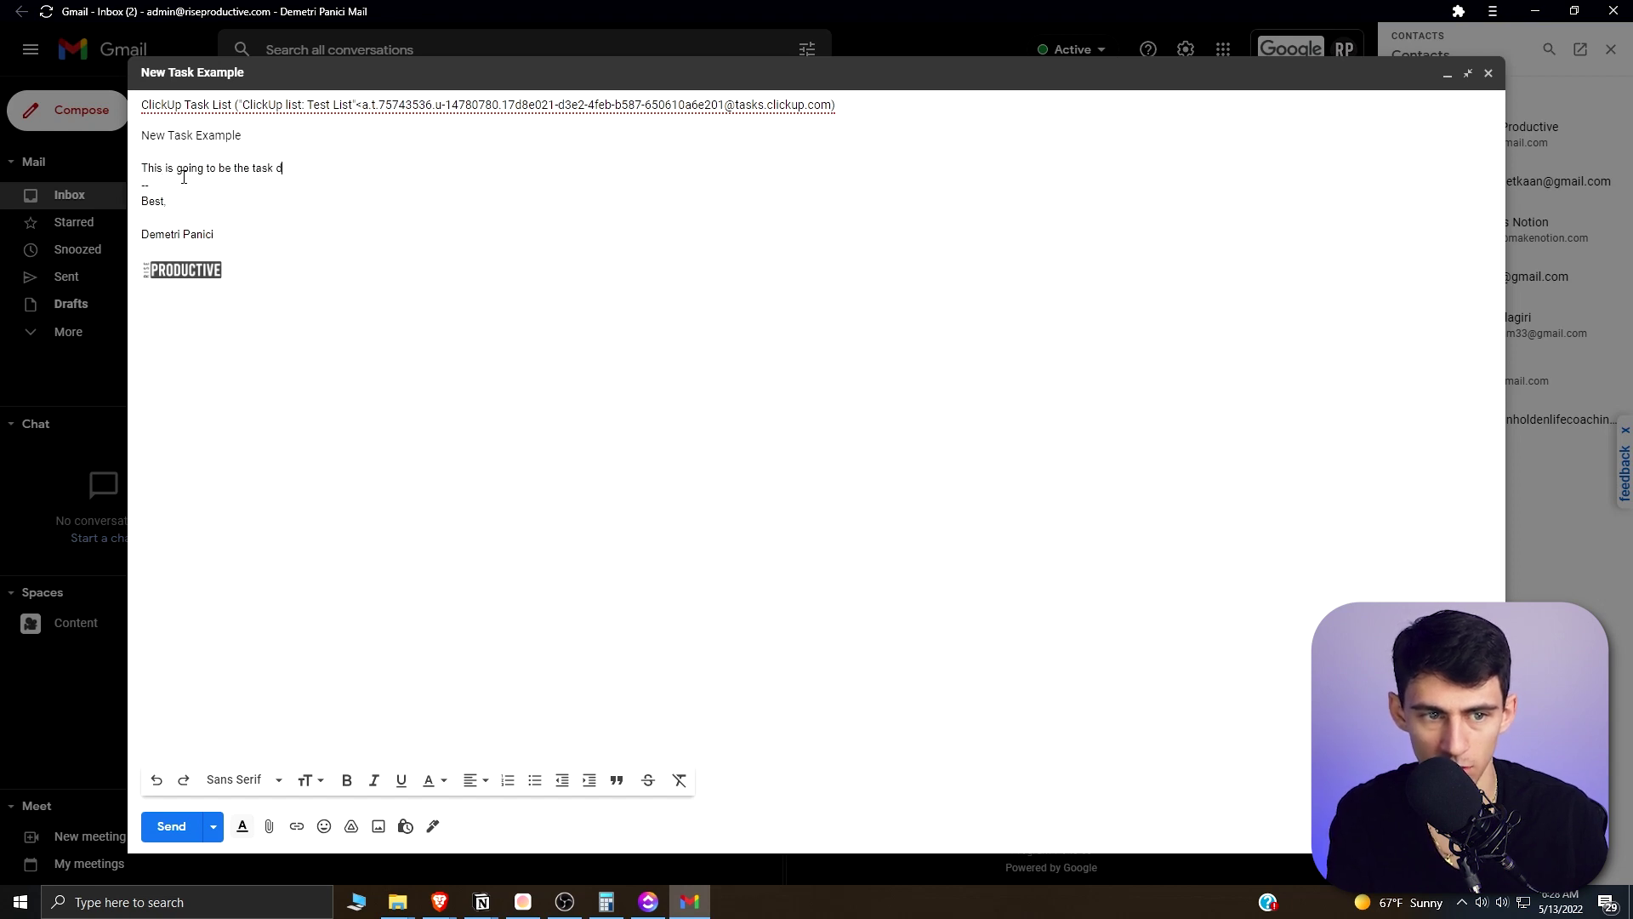
{"action": "type", "text": "escription <"}
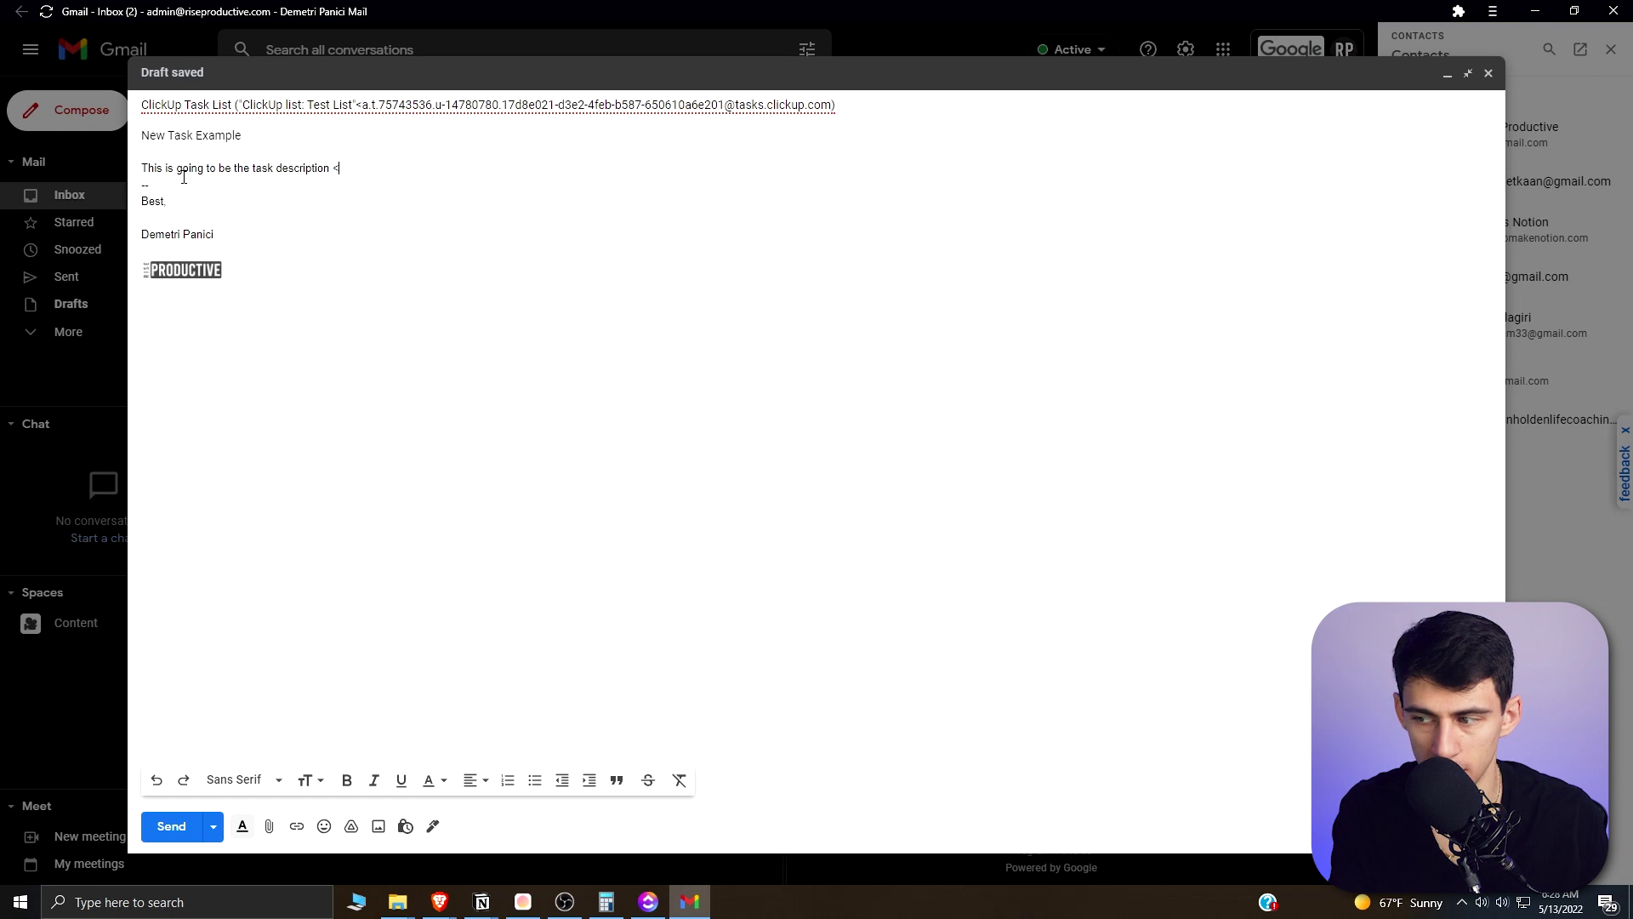
{"action": "key", "text": "Return"}
{"action": "key", "text": "Return"}
{"action": "type", "text": "<assign me>"}
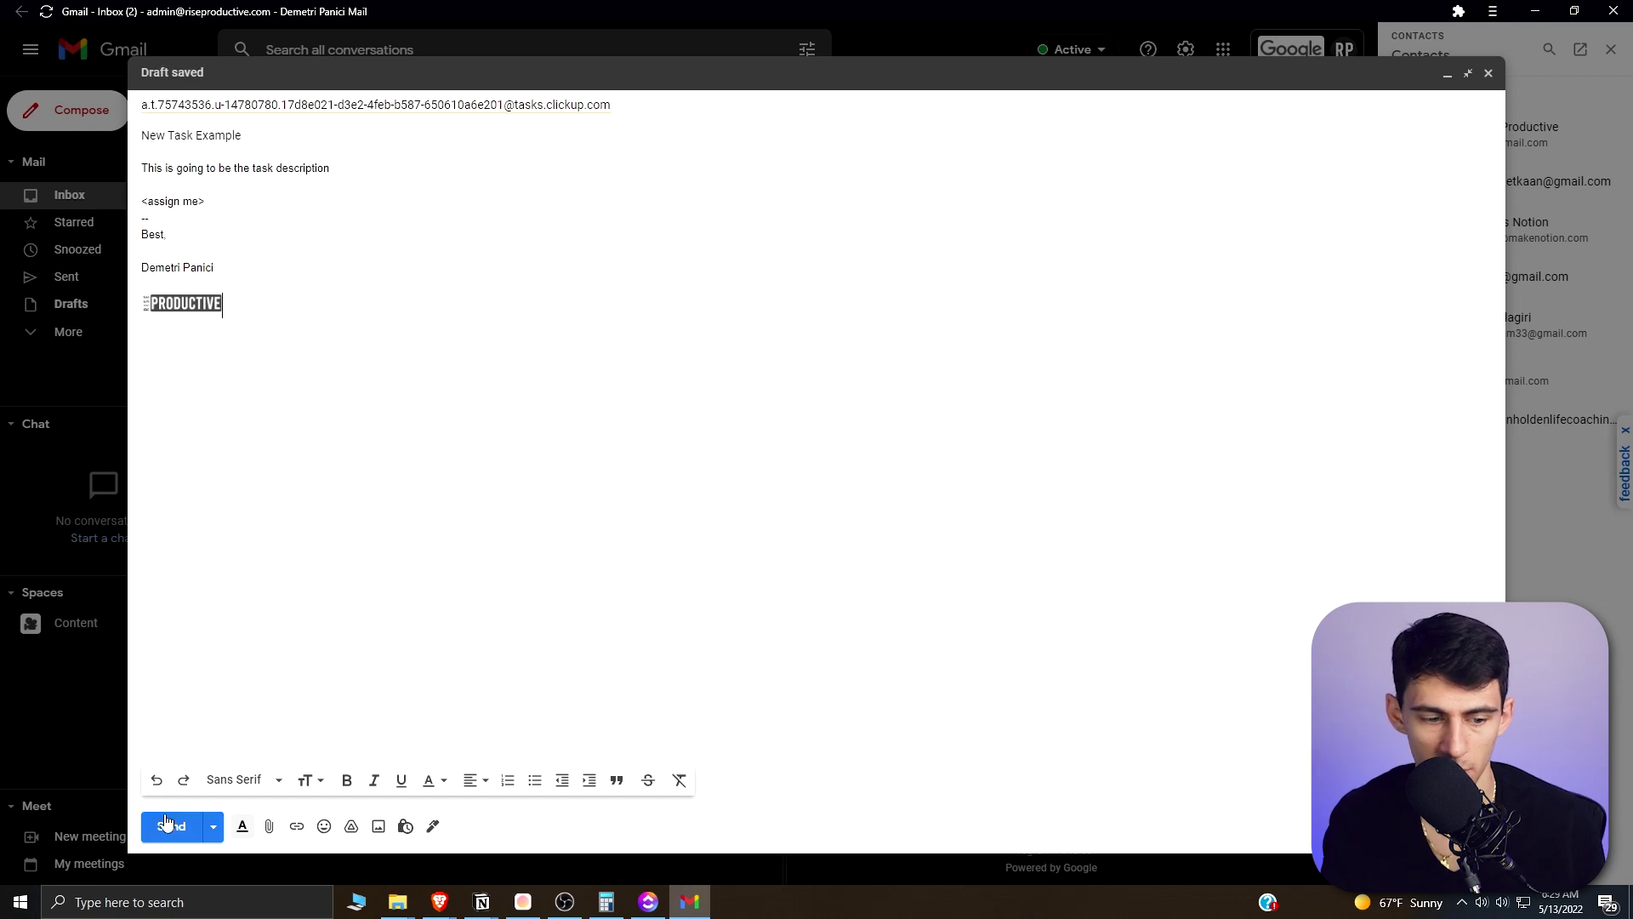
{"action": "left_click", "coordinate": [170, 826]}
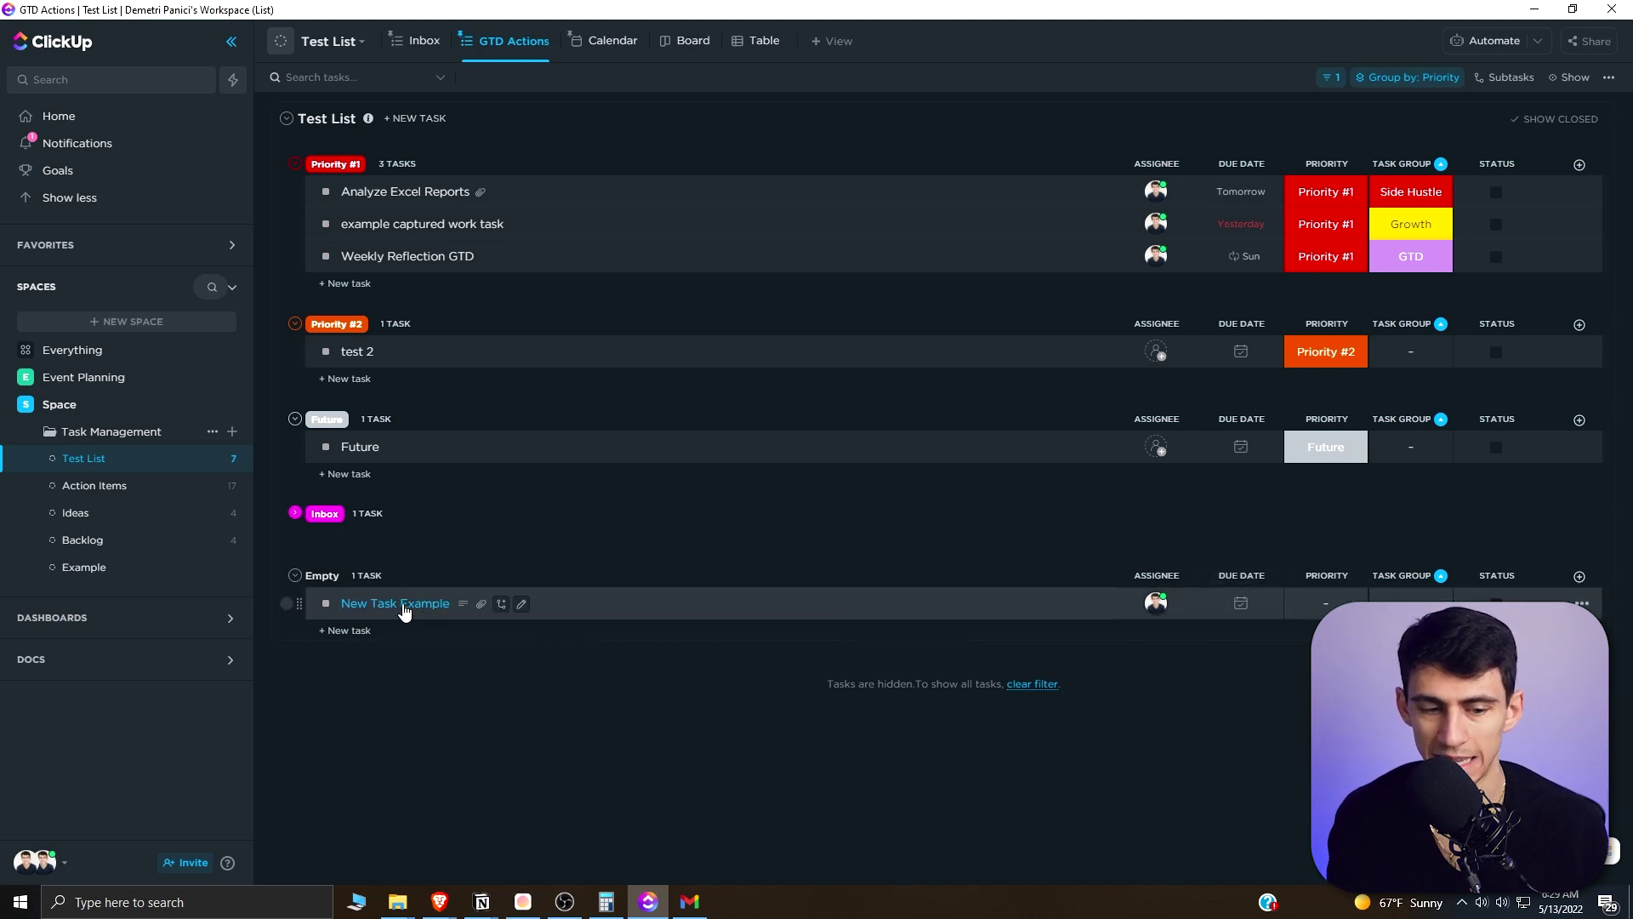
Open the New Task Example task, close it, and reopen it to check its description.
{"action": "left_click", "coordinate": [400, 604]}
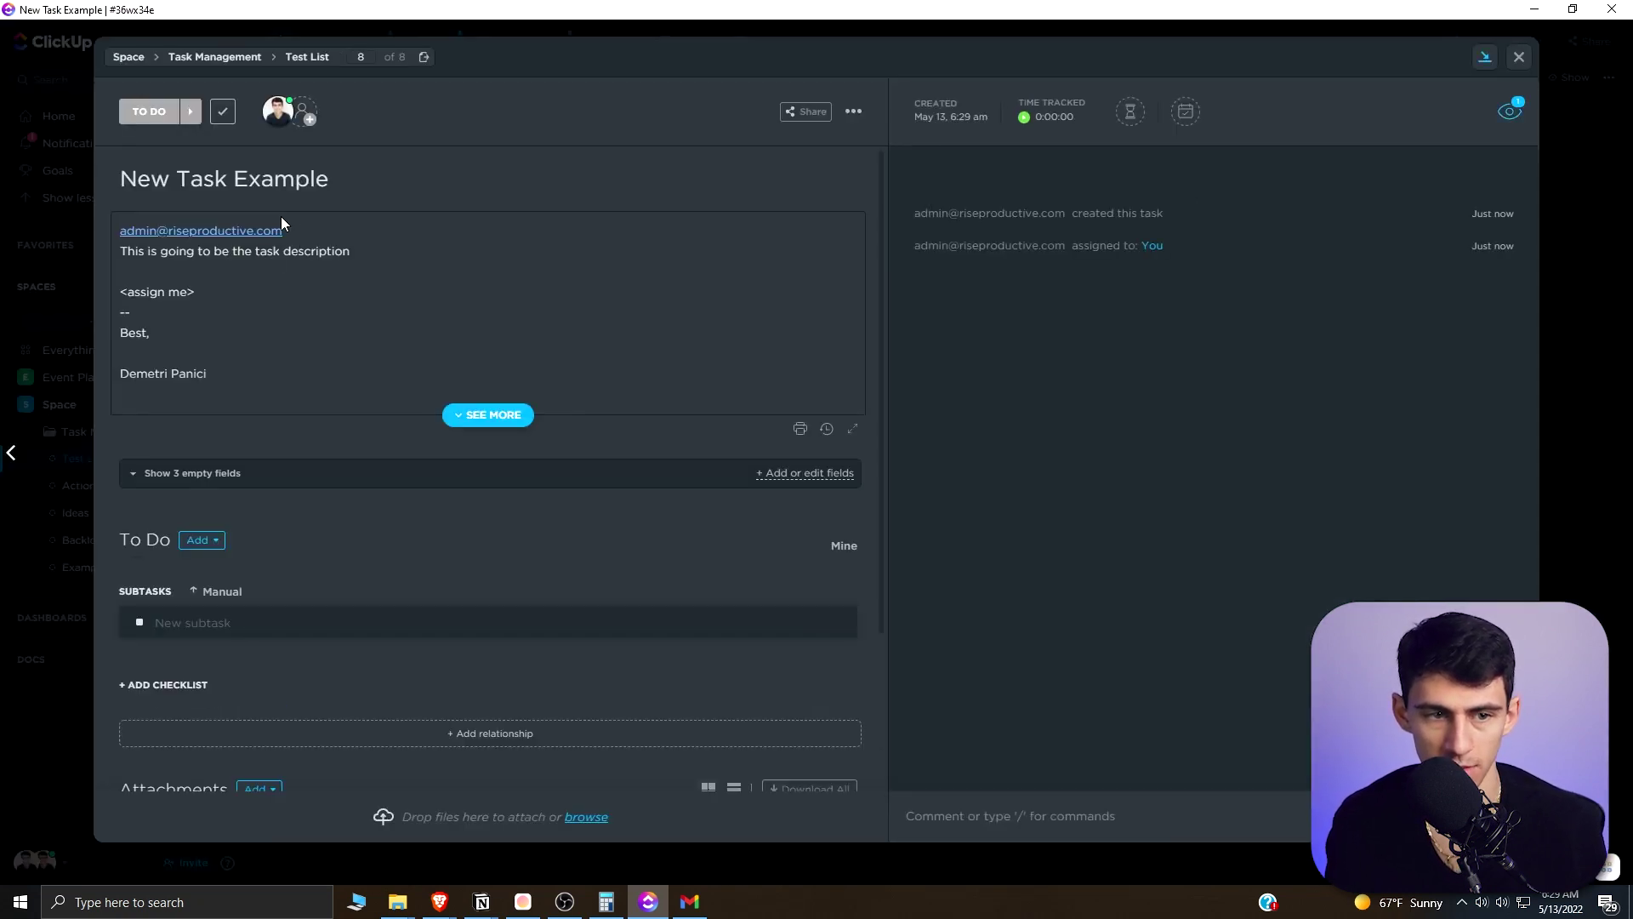
{"action": "key", "text": "Escape"}
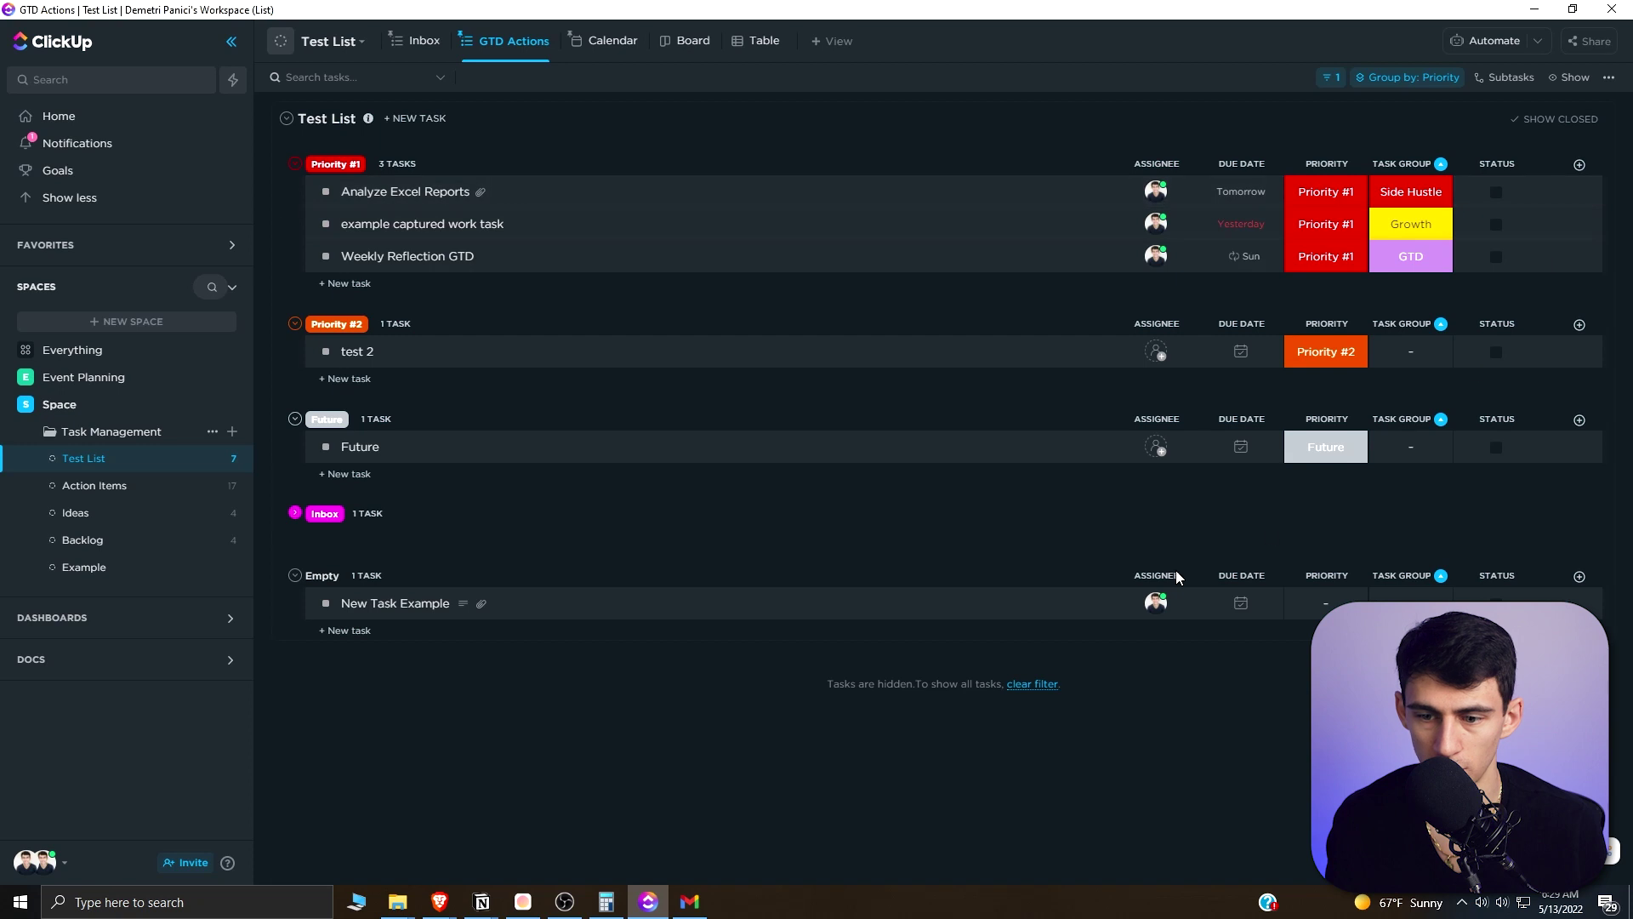
{"action": "left_click", "coordinate": [764, 616]}
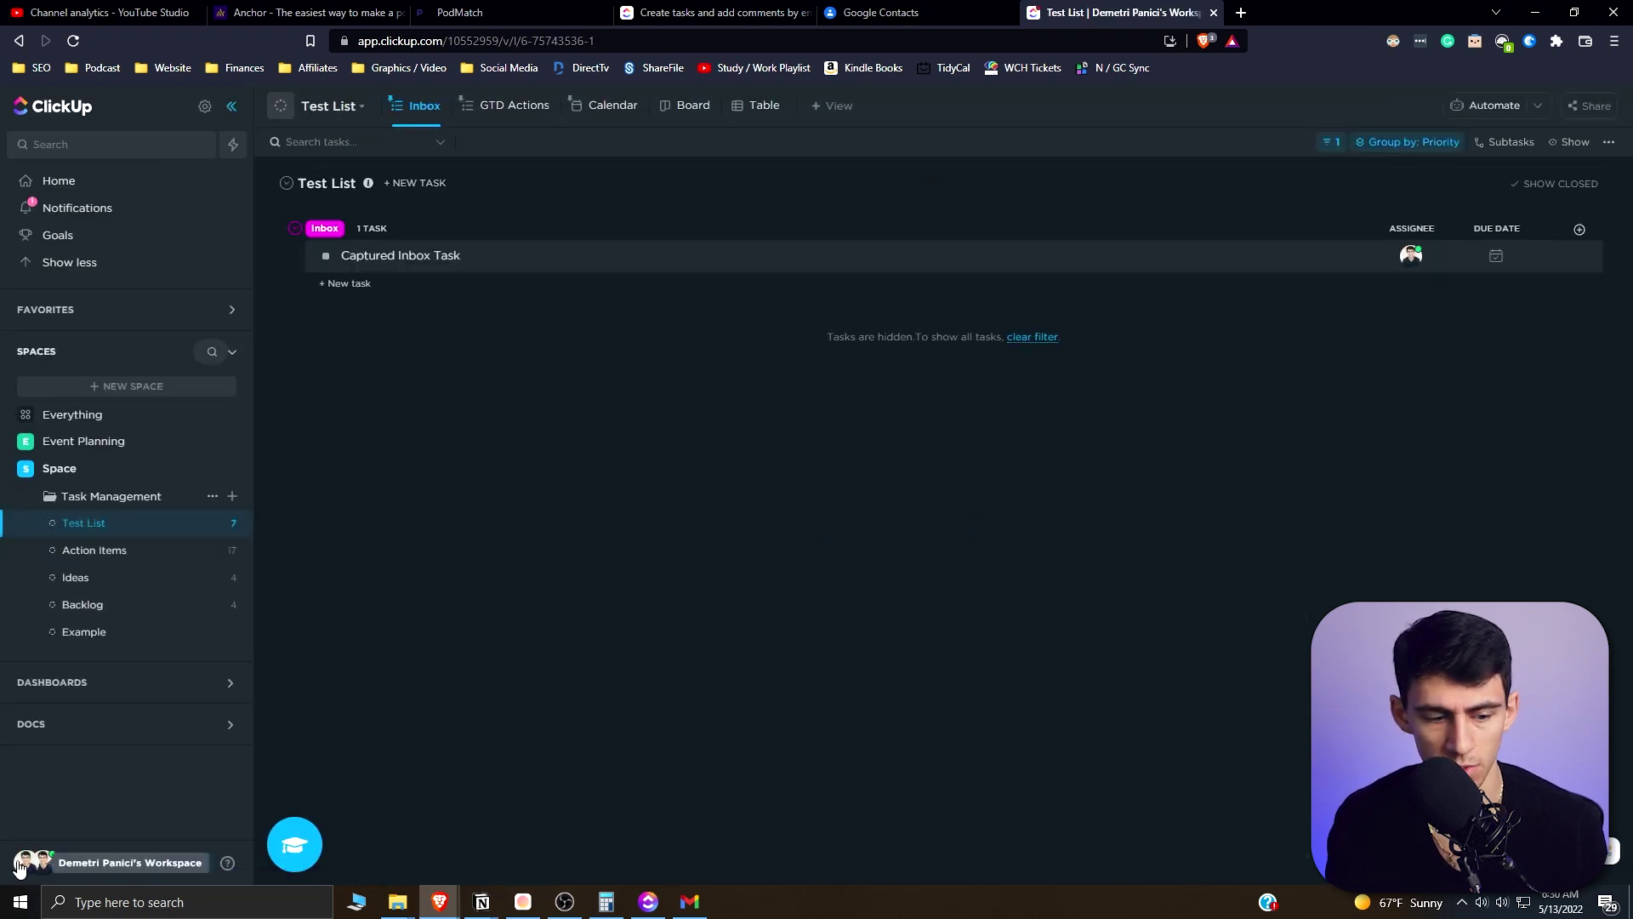
Confirm the Clip: Screen Recording ClickApp is enabled, then return to the Test List.
{"action": "left_click", "coordinate": [36, 862]}
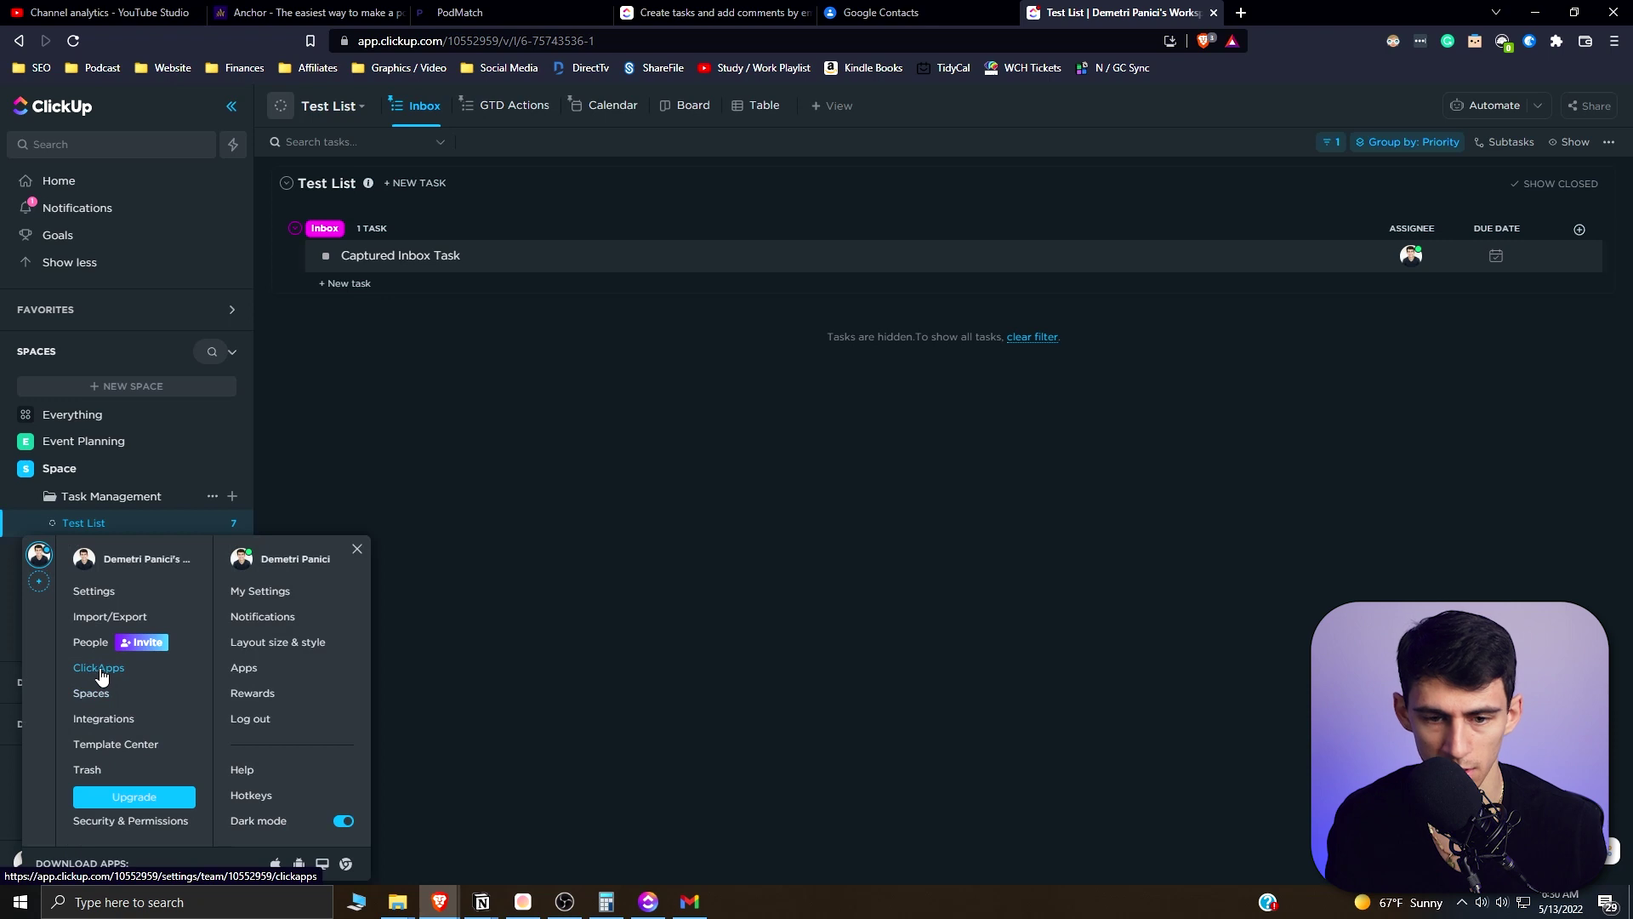
{"action": "left_click", "coordinate": [100, 672]}
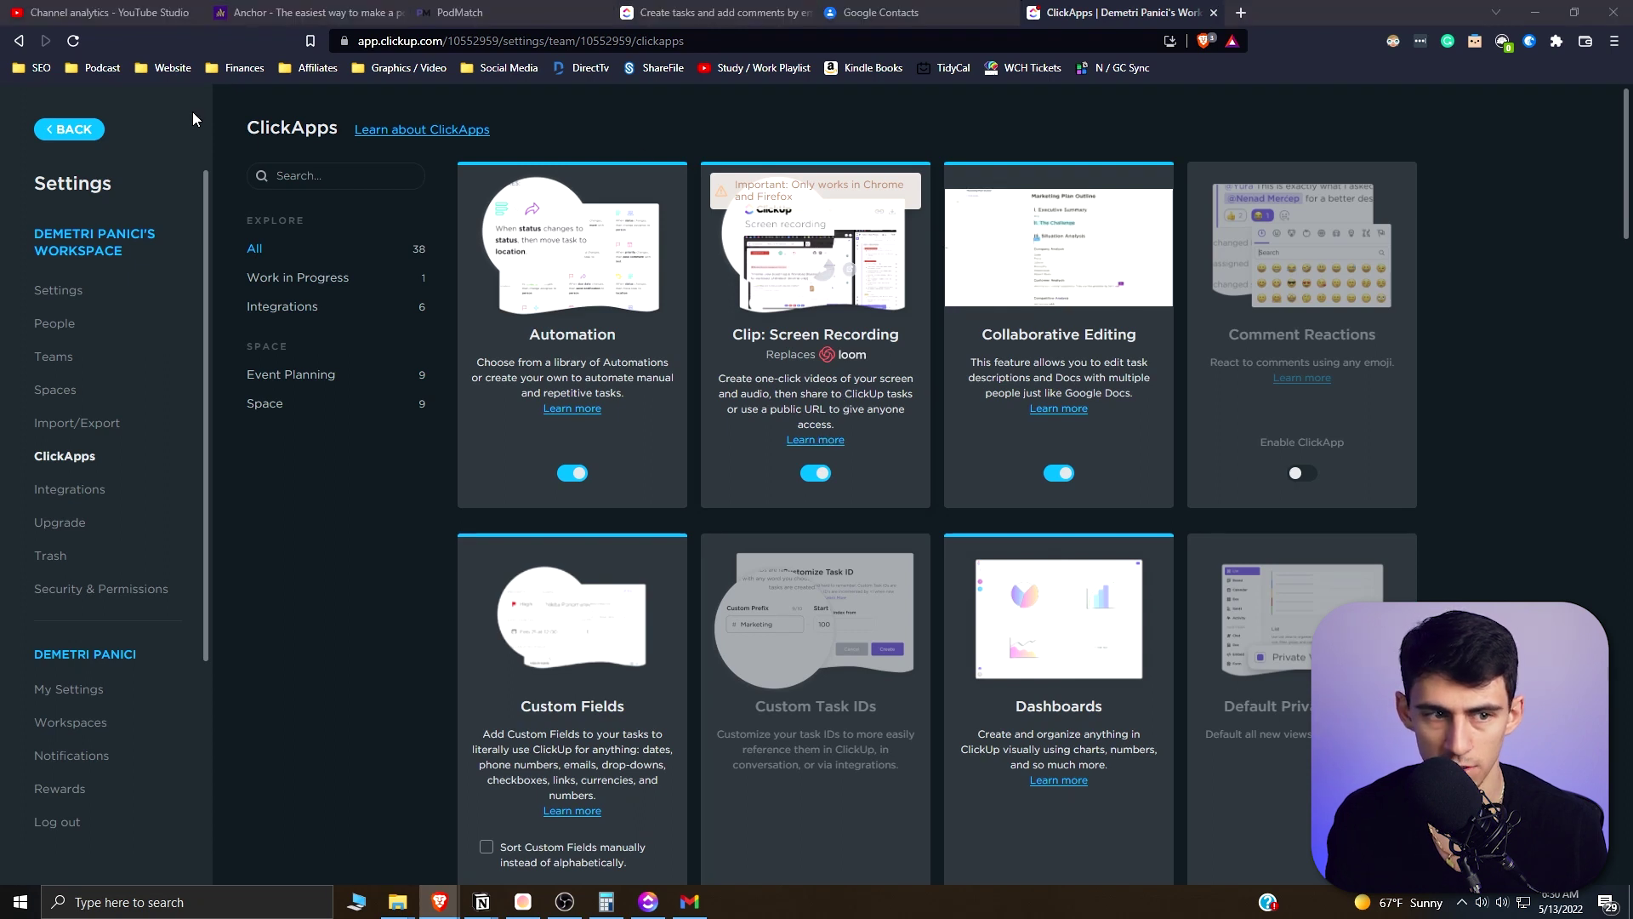
{"action": "left_click", "coordinate": [80, 128]}
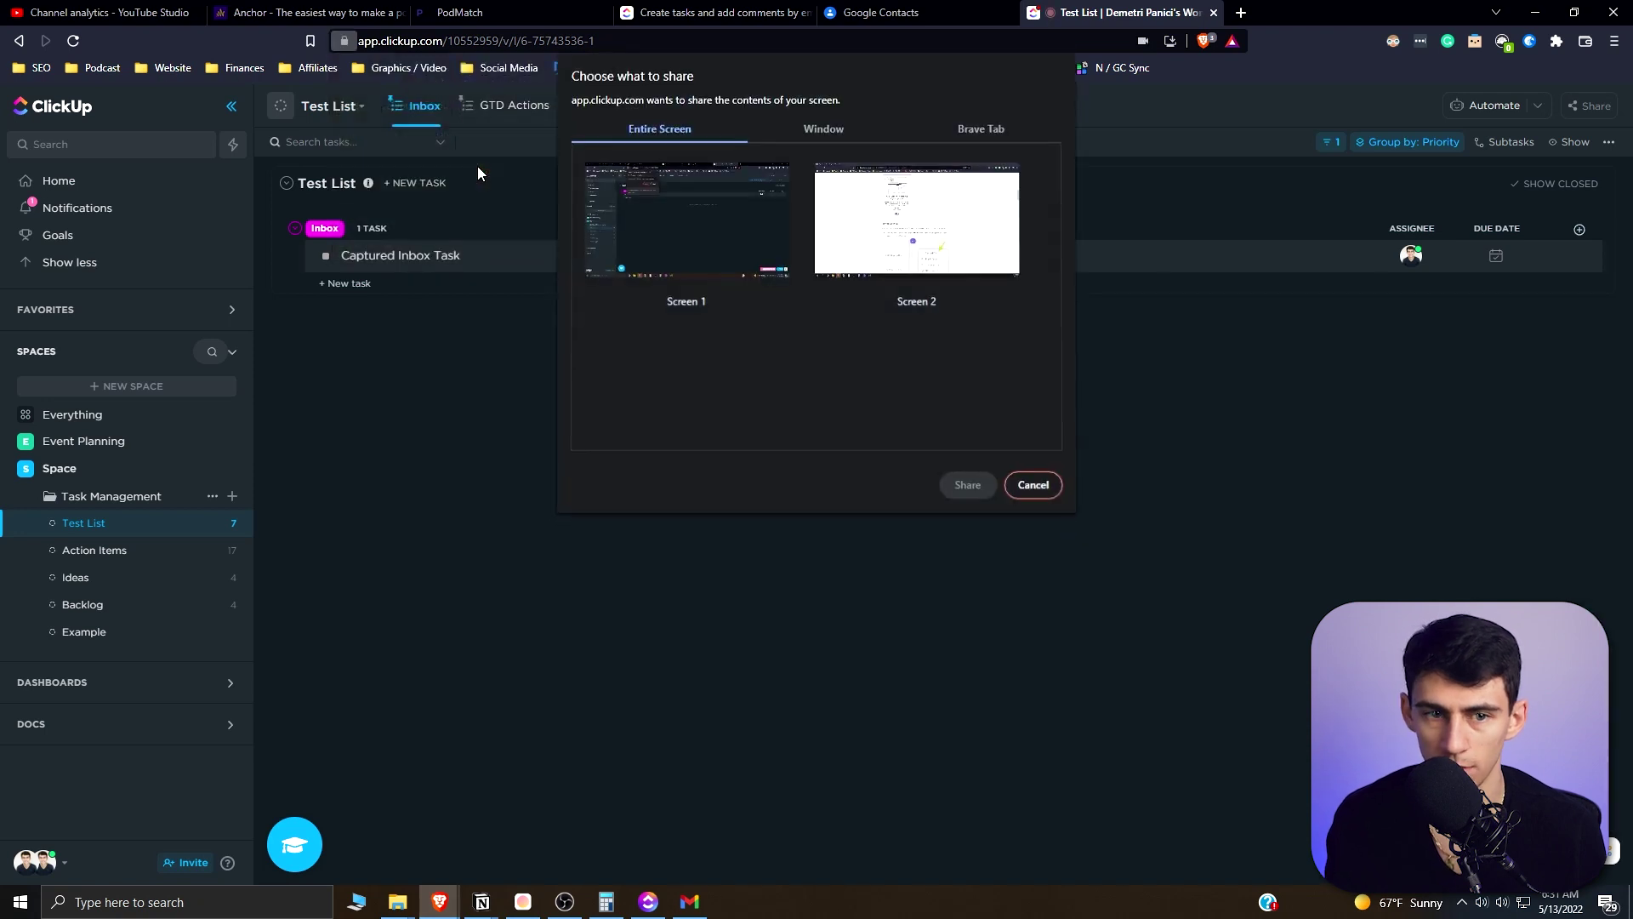
Record a Clip of the entire Screen 1 while opening Captured Inbox Task, then stop recording.
{"action": "left_click", "coordinate": [720, 289]}
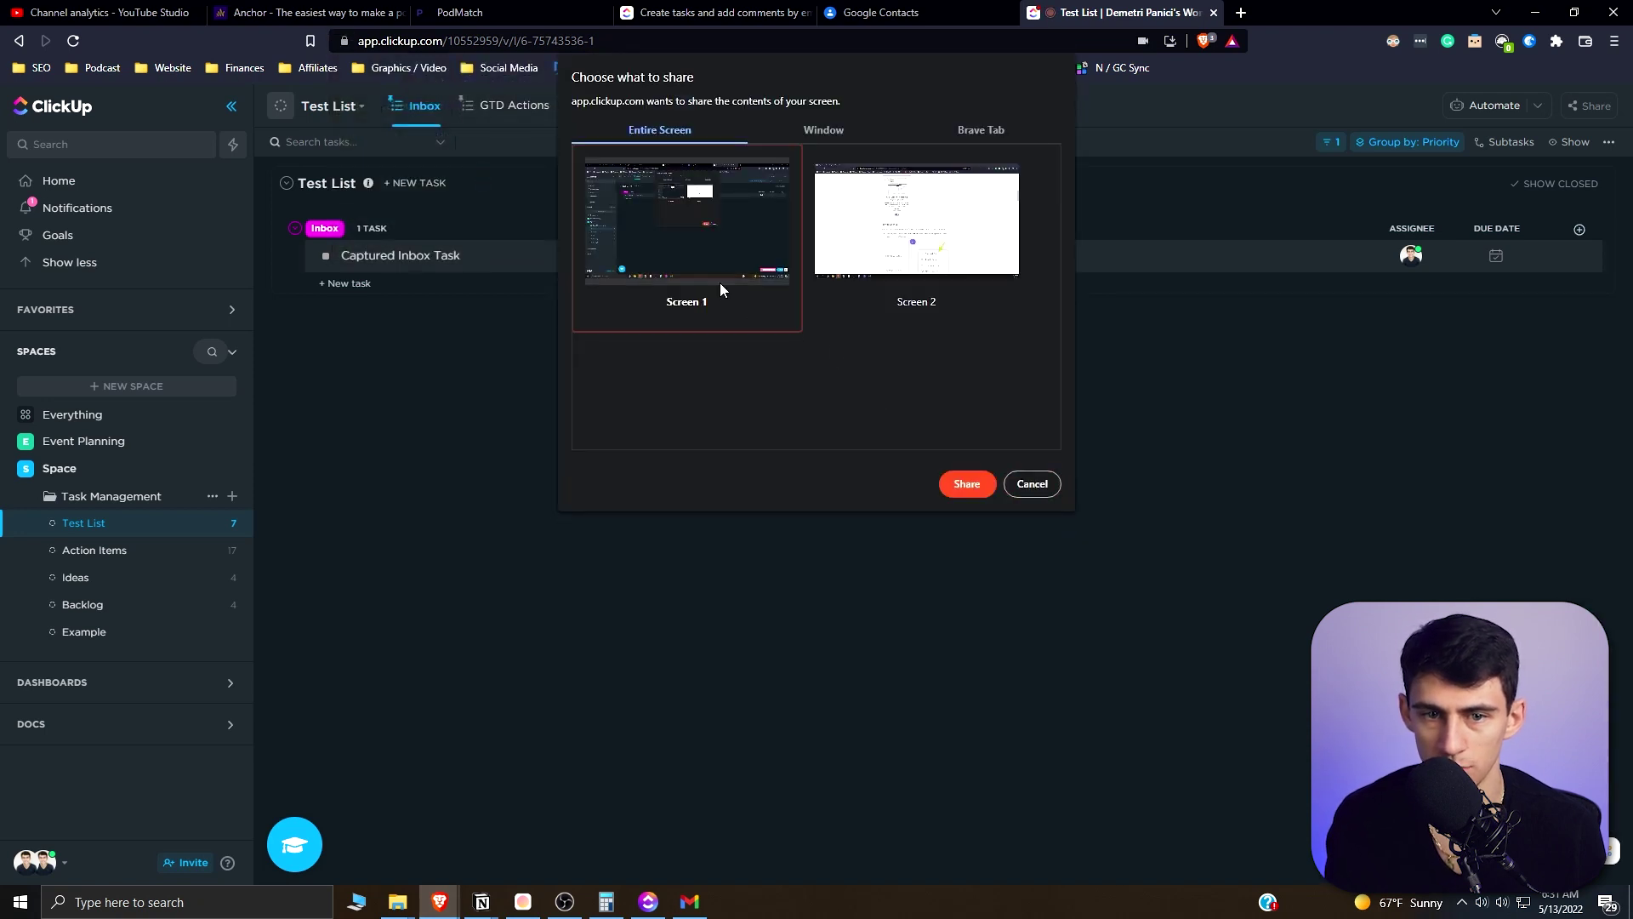
{"action": "left_click", "coordinate": [967, 483]}
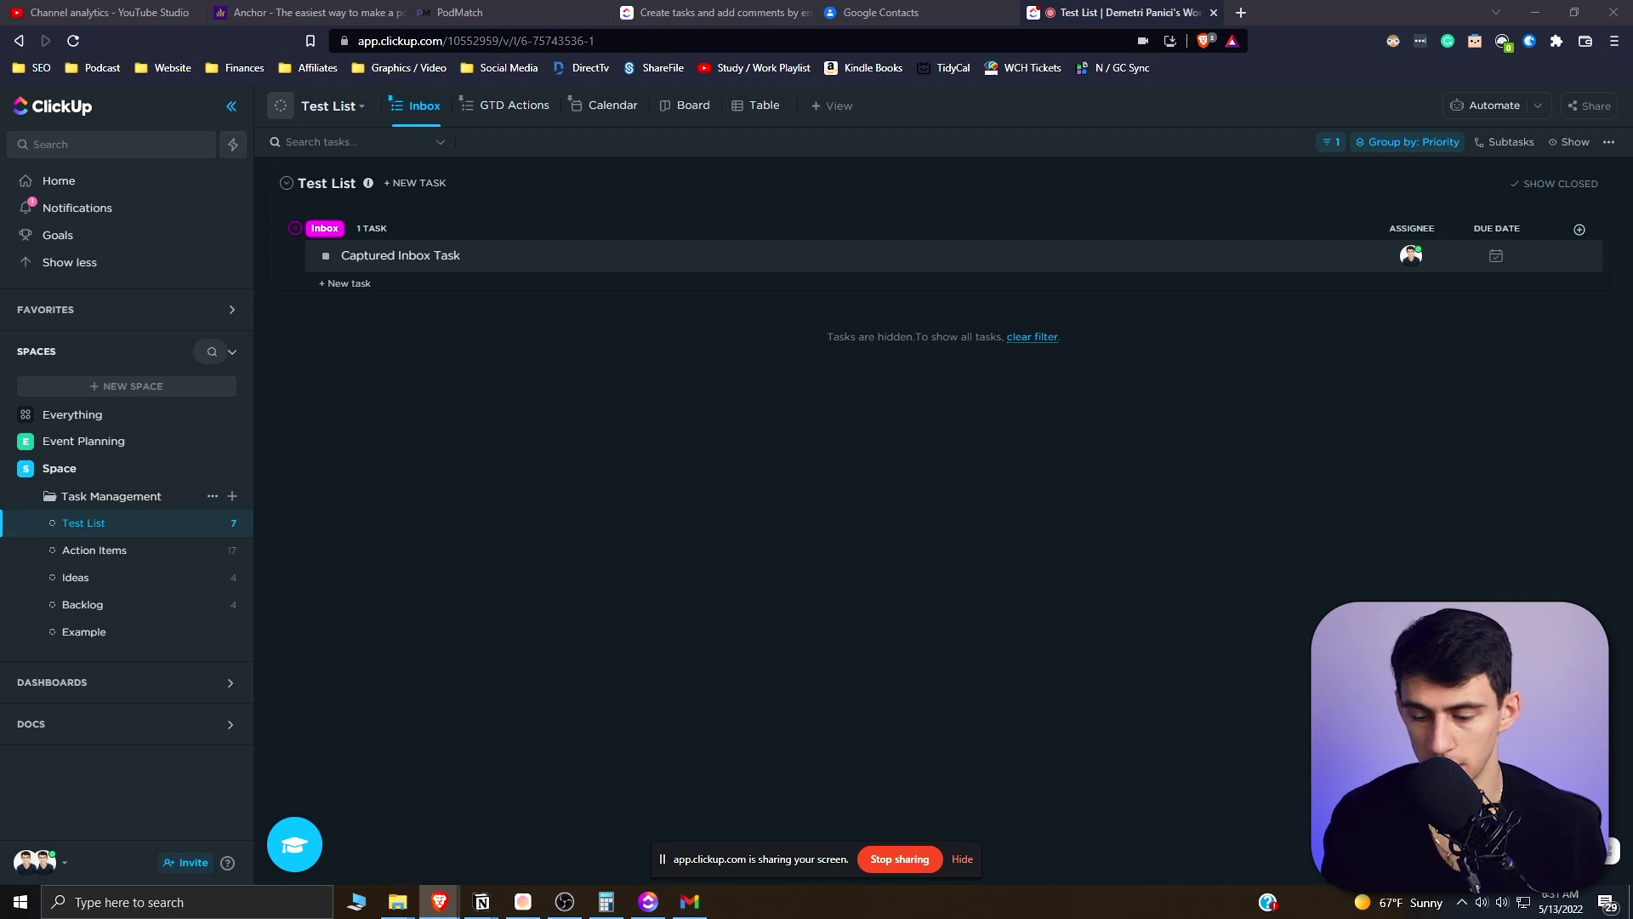
{"action": "left_click", "coordinate": [550, 259]}
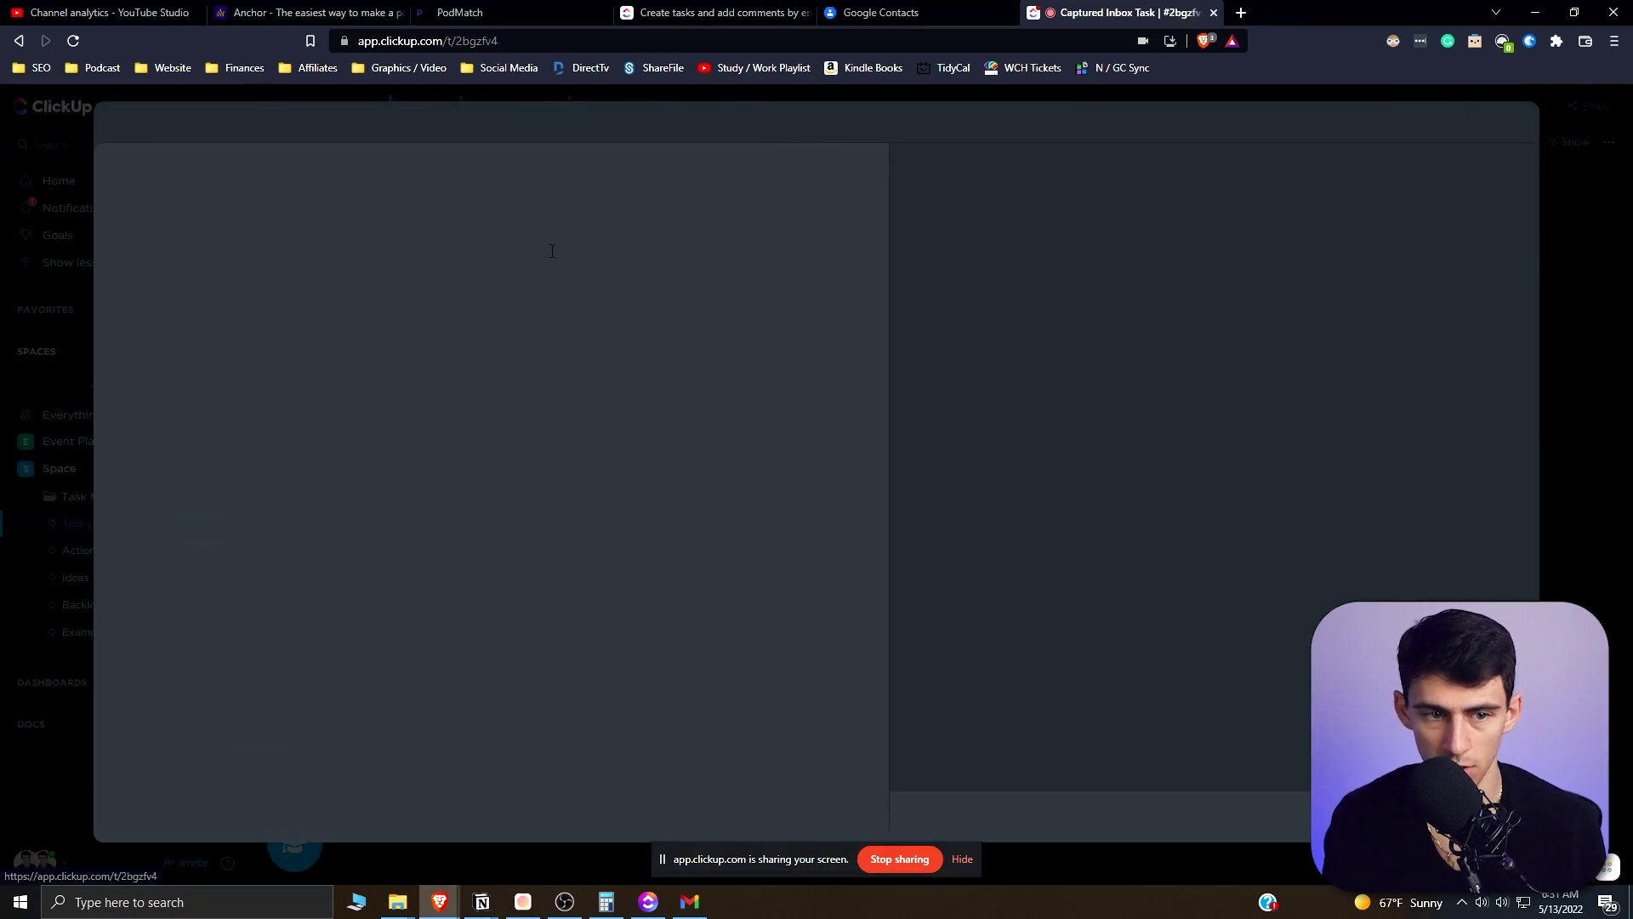
{"action": "left_click", "coordinate": [899, 859]}
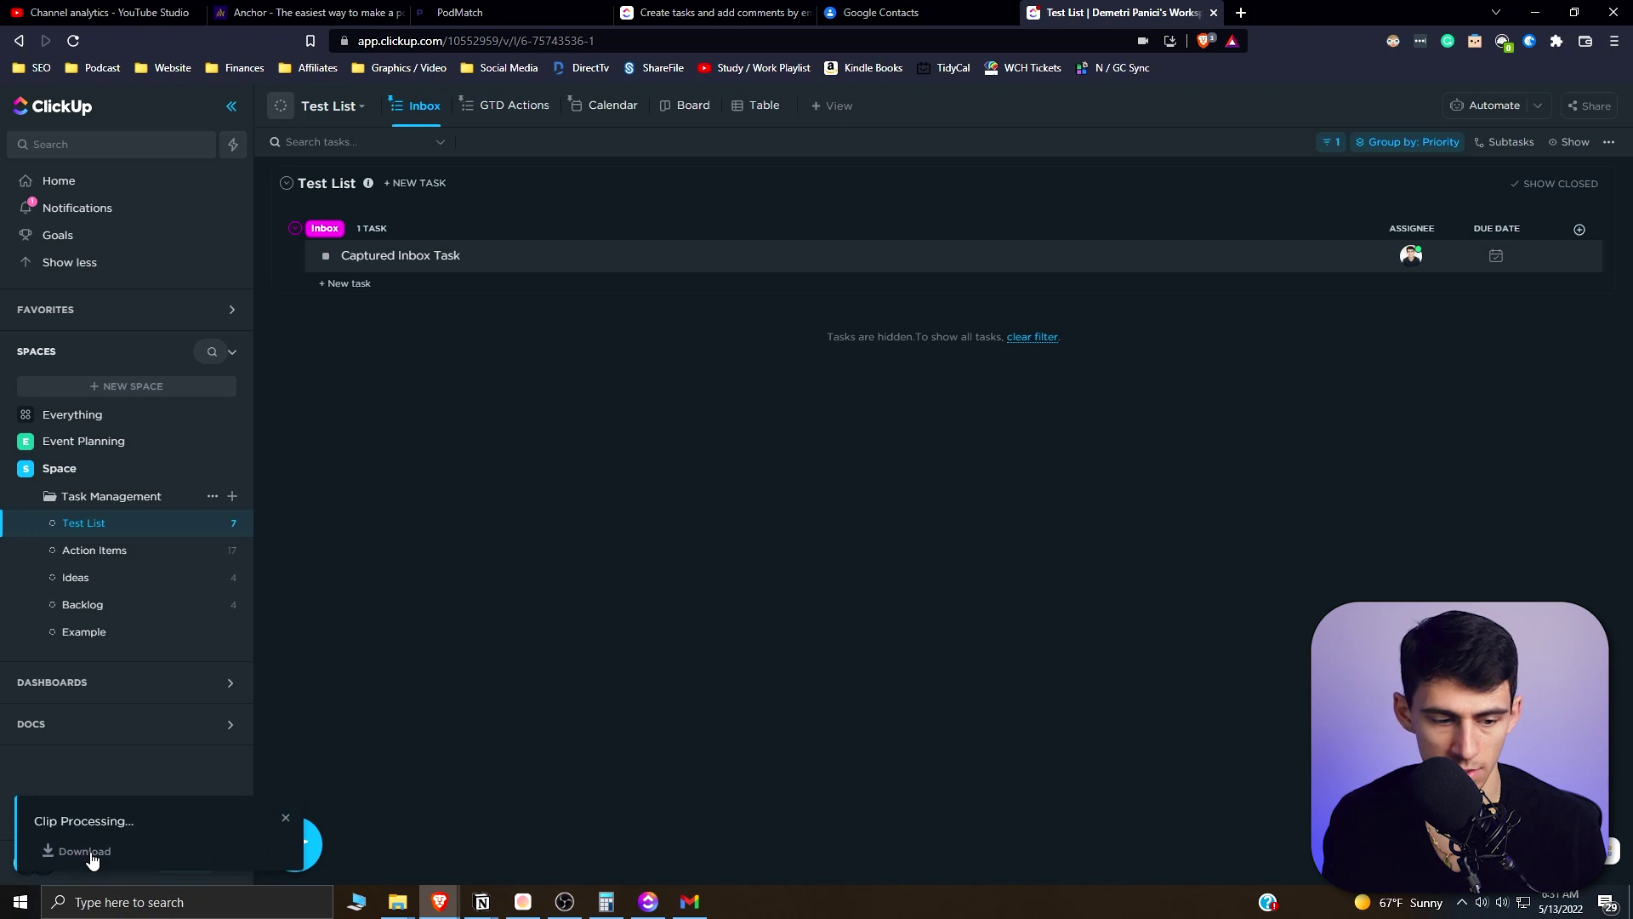
{"action": "left_click", "coordinate": [90, 850]}
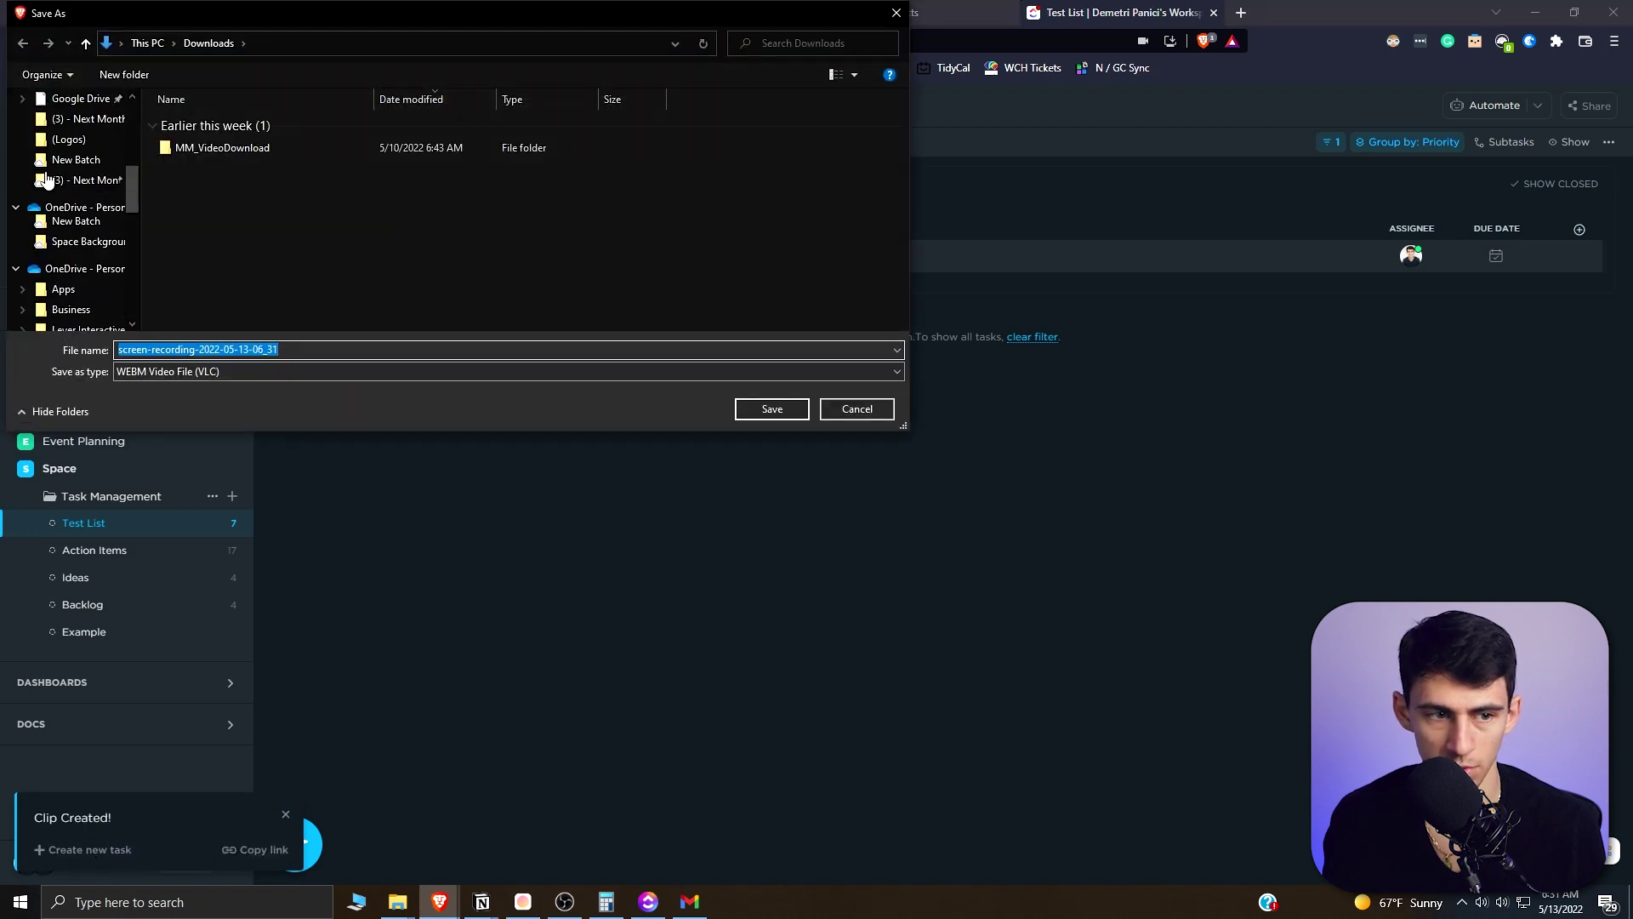